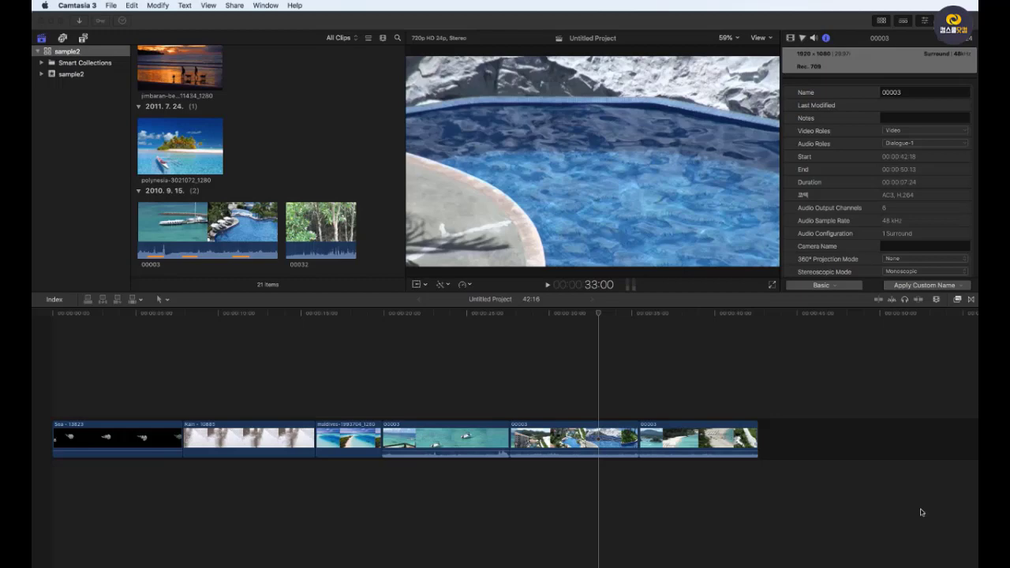
- Show the transitions browser beside the project timeline
click(894, 409)
click(971, 300)
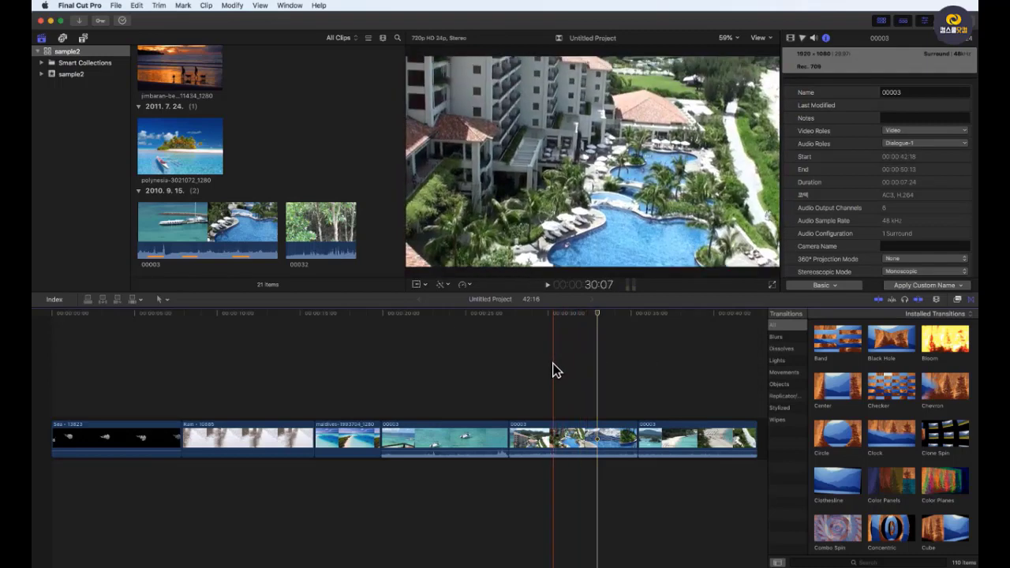
- Switch to Safari and play short parts of the History channel's blue bottle video to examine its scene changes
click(50, 20)
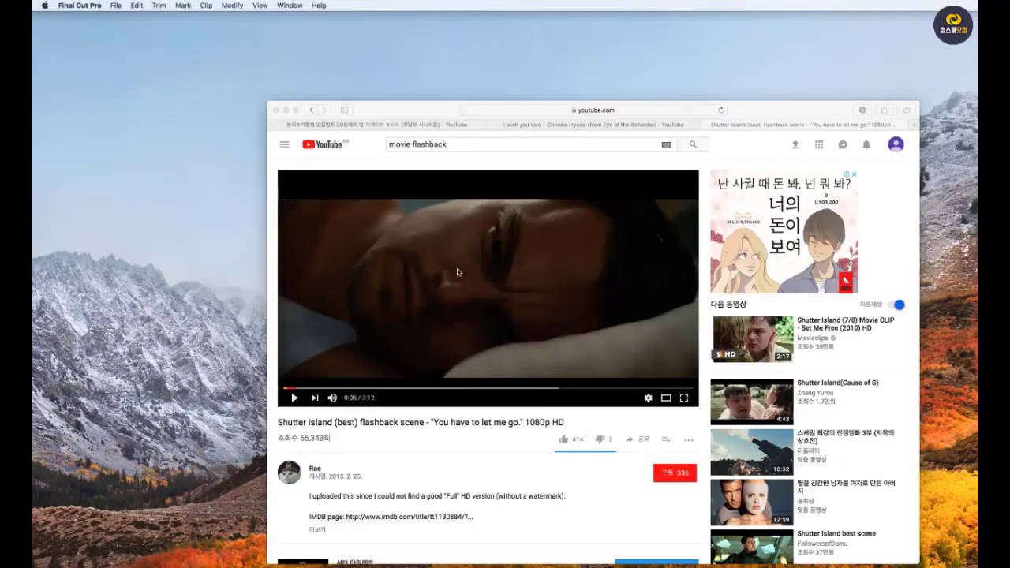
click(396, 127)
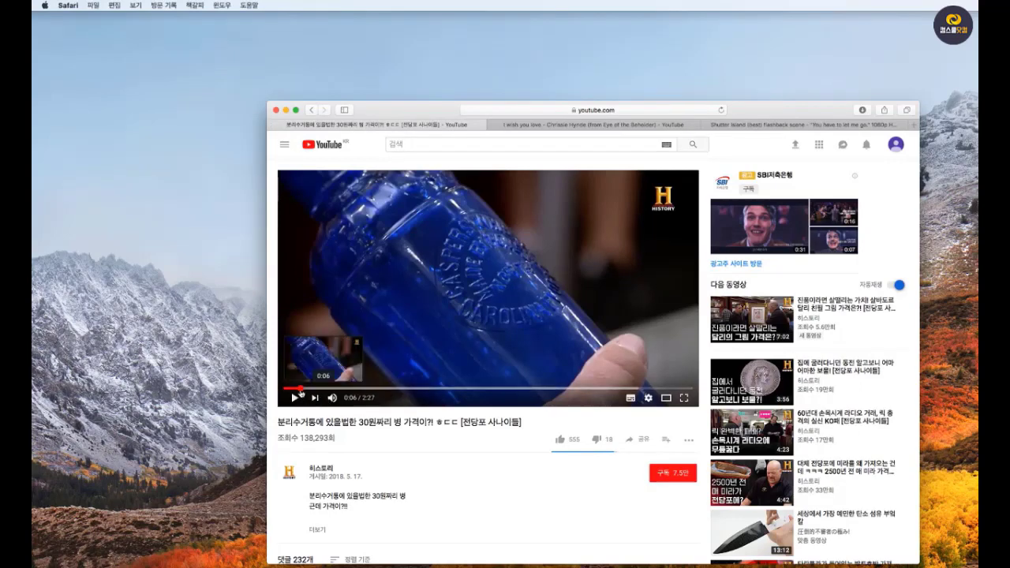
drag(301, 392, 296, 392)
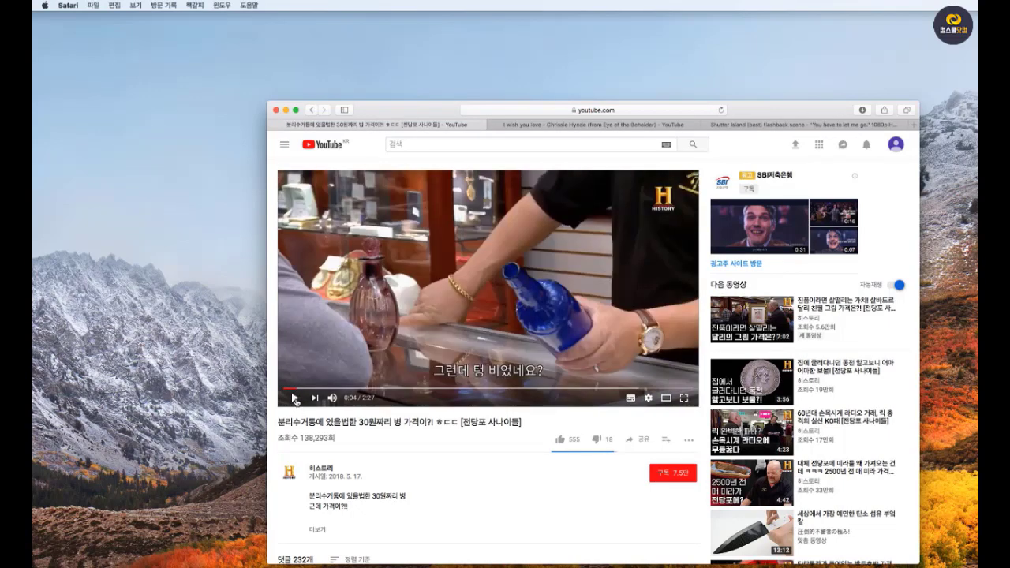
click(295, 400)
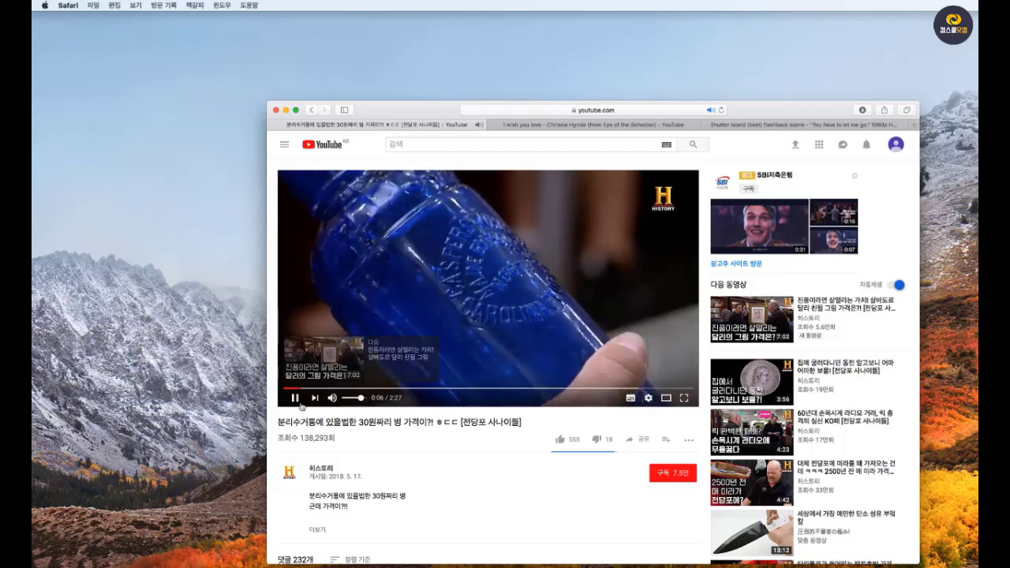
click(294, 399)
click(293, 400)
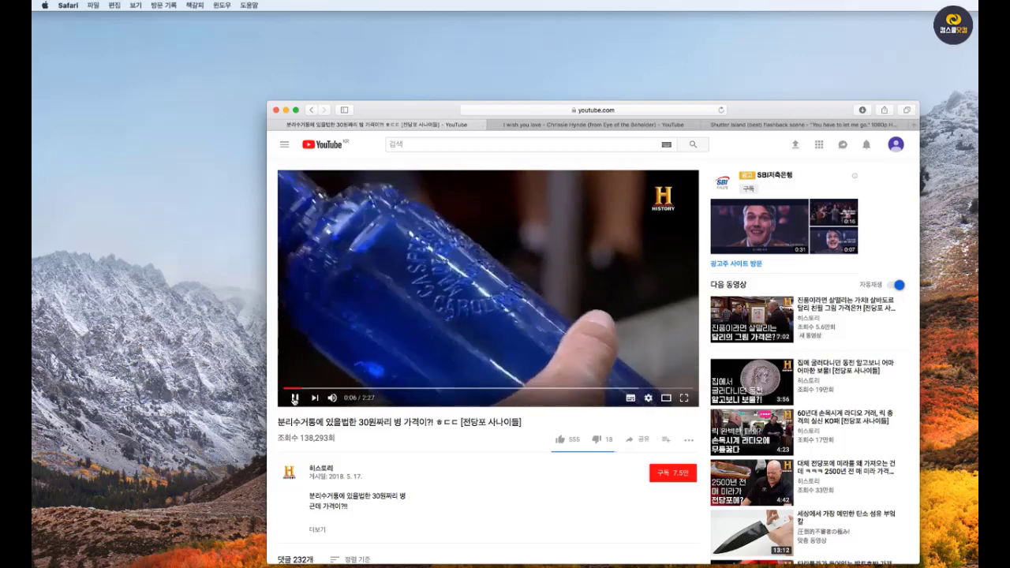
click(451, 340)
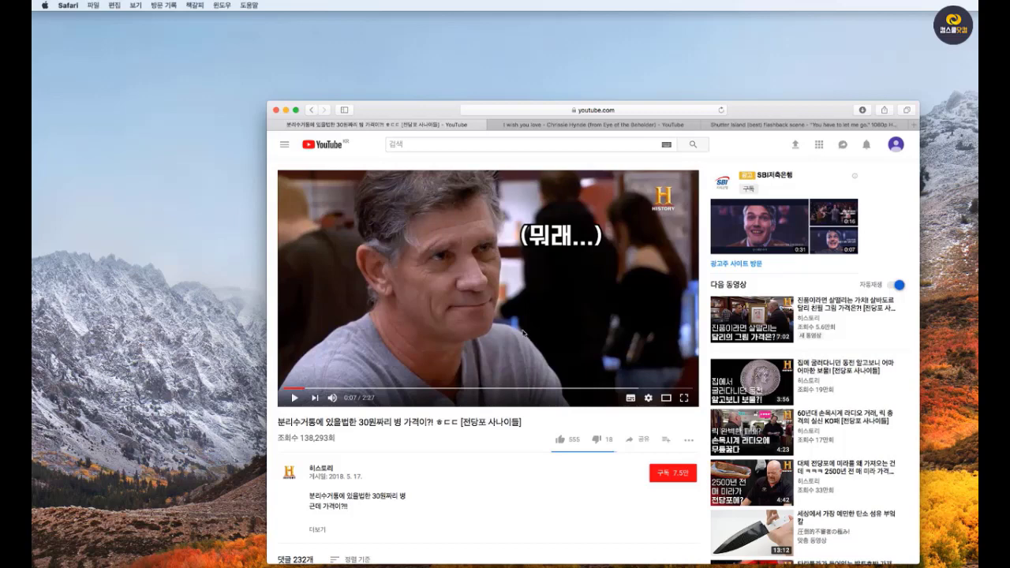
scroll(529, 338, down, 1)
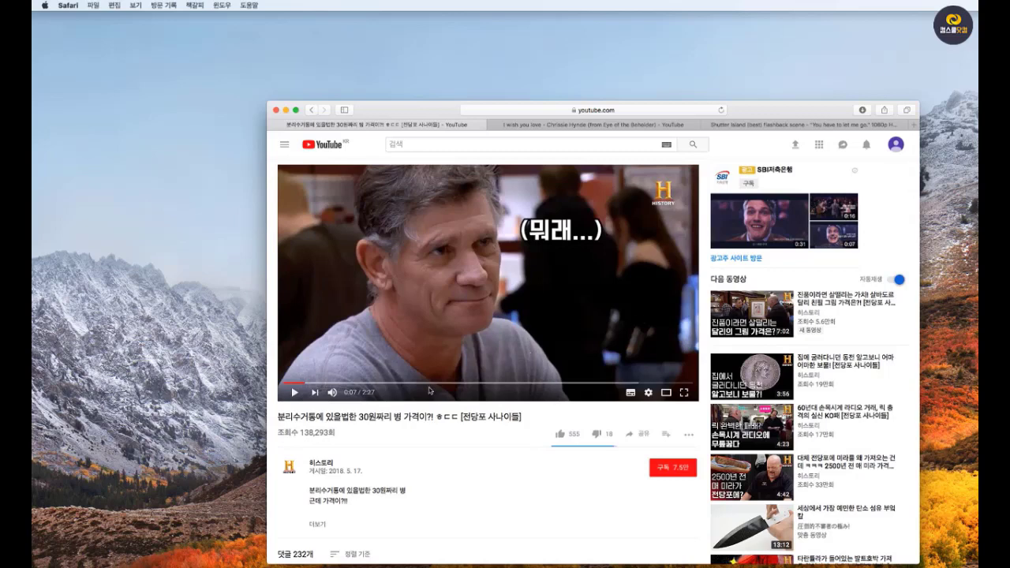
click(297, 384)
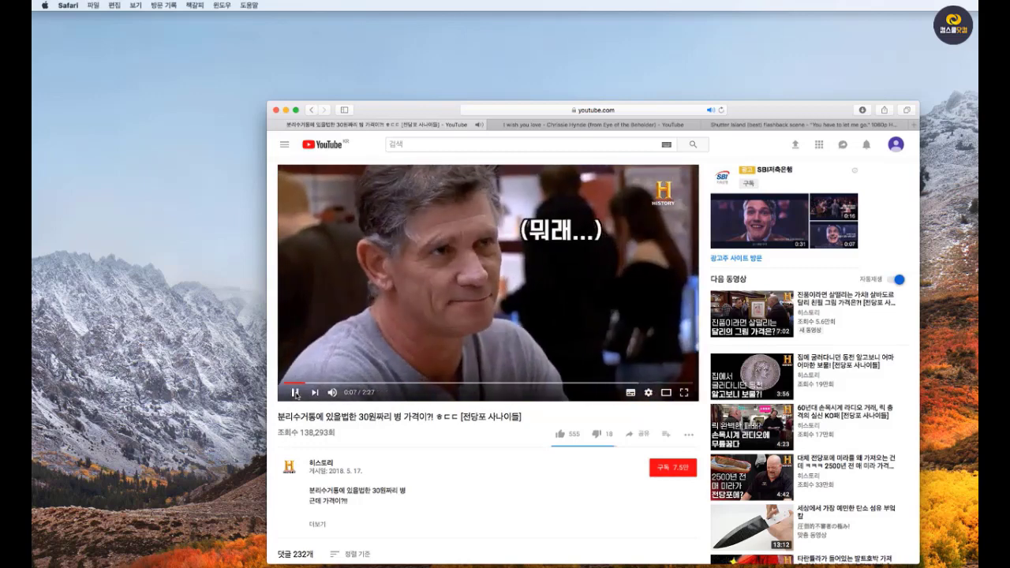
click(296, 393)
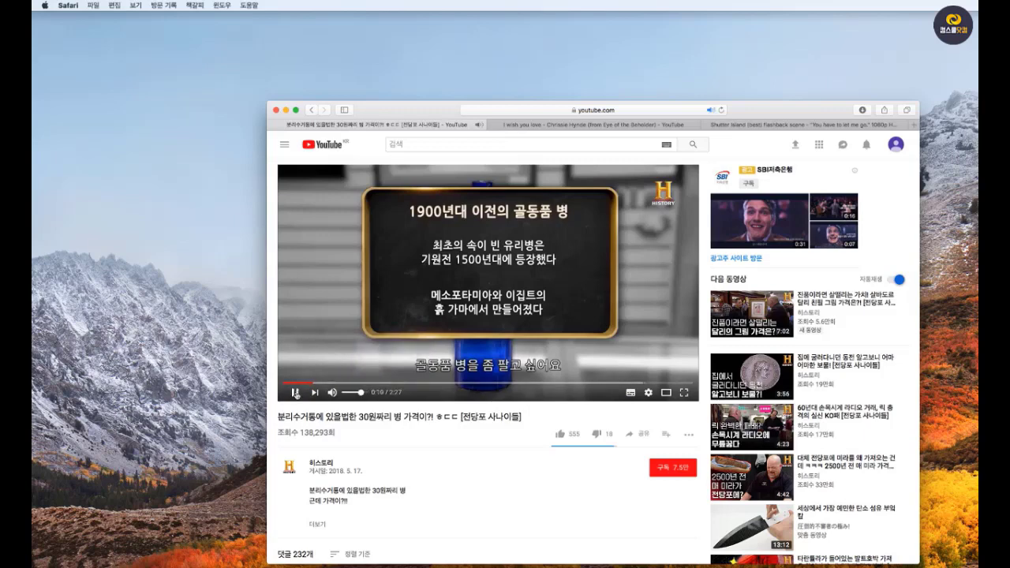
click(296, 393)
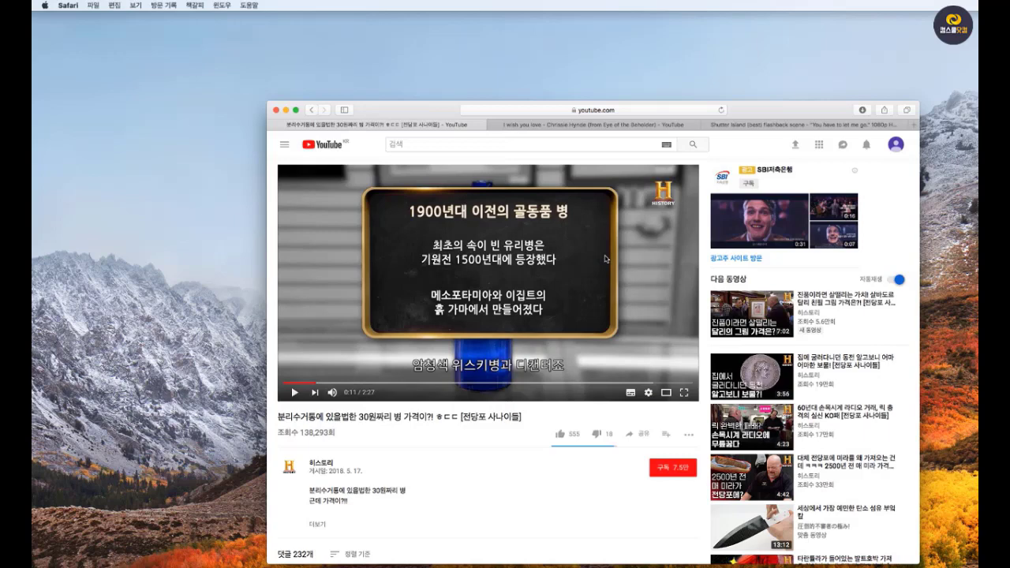
- Play parts of the YouTube video "I wish you love", including from 0:19, to examine how its shots change
click(608, 129)
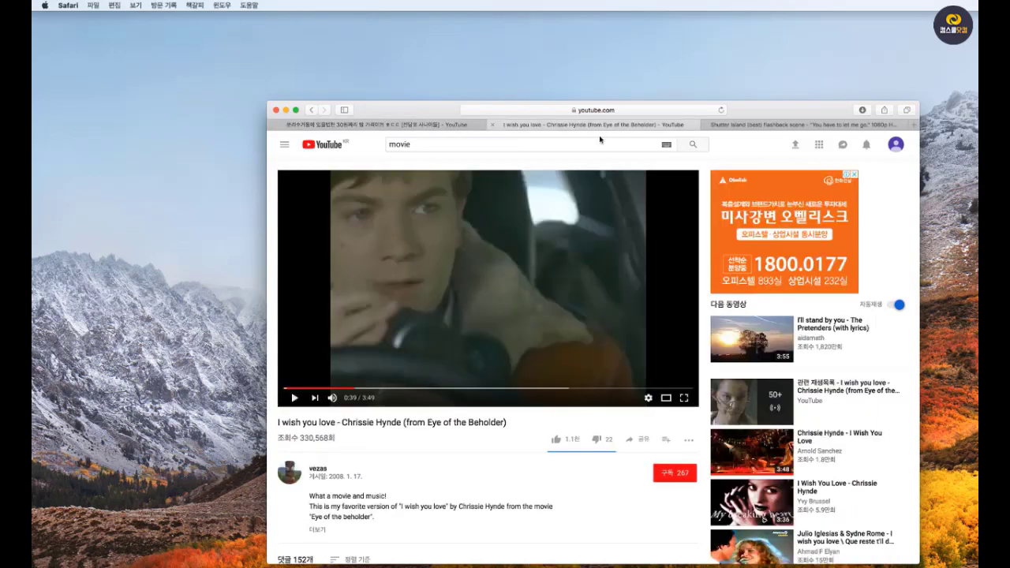
click(294, 398)
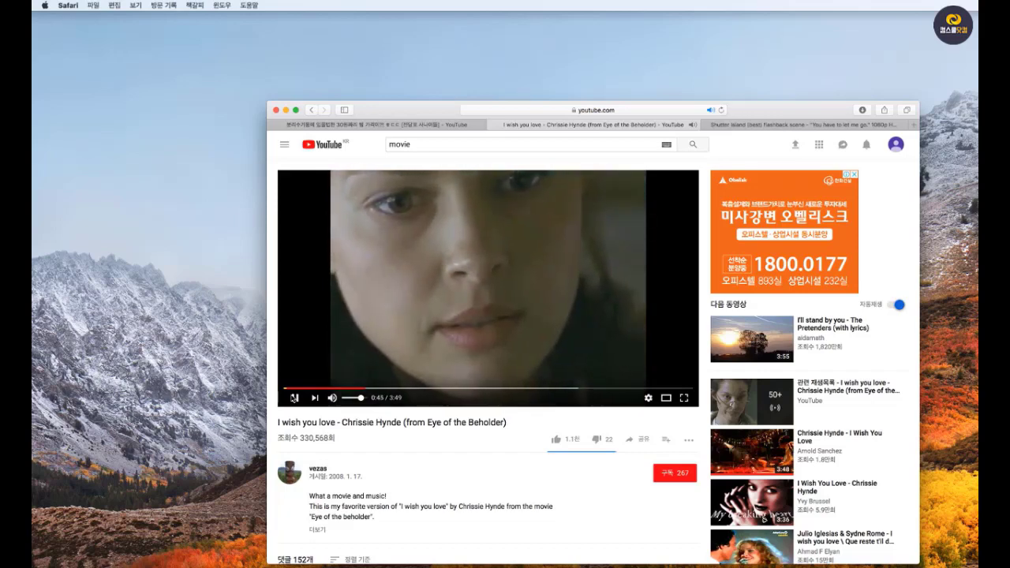
click(294, 398)
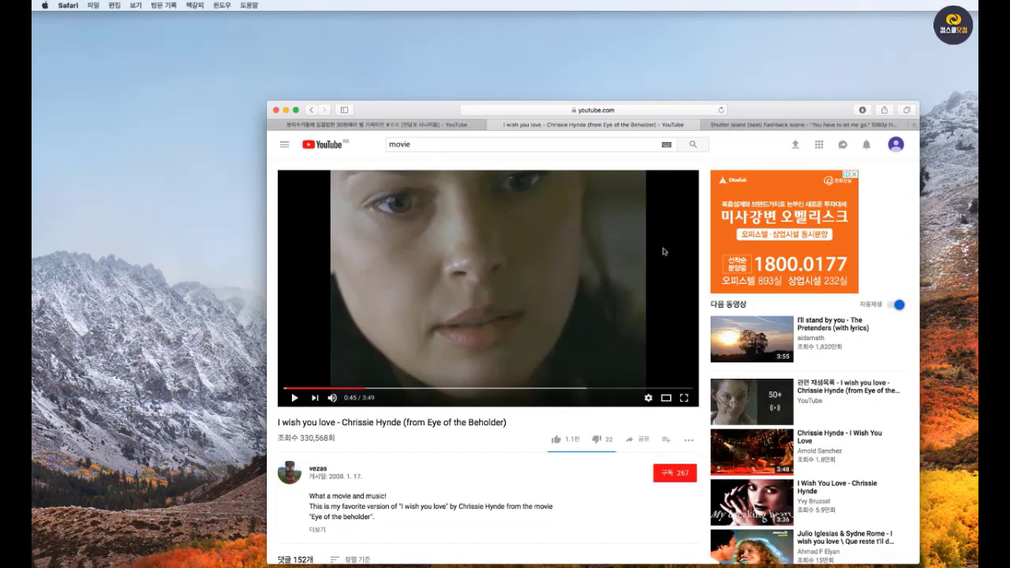
click(319, 389)
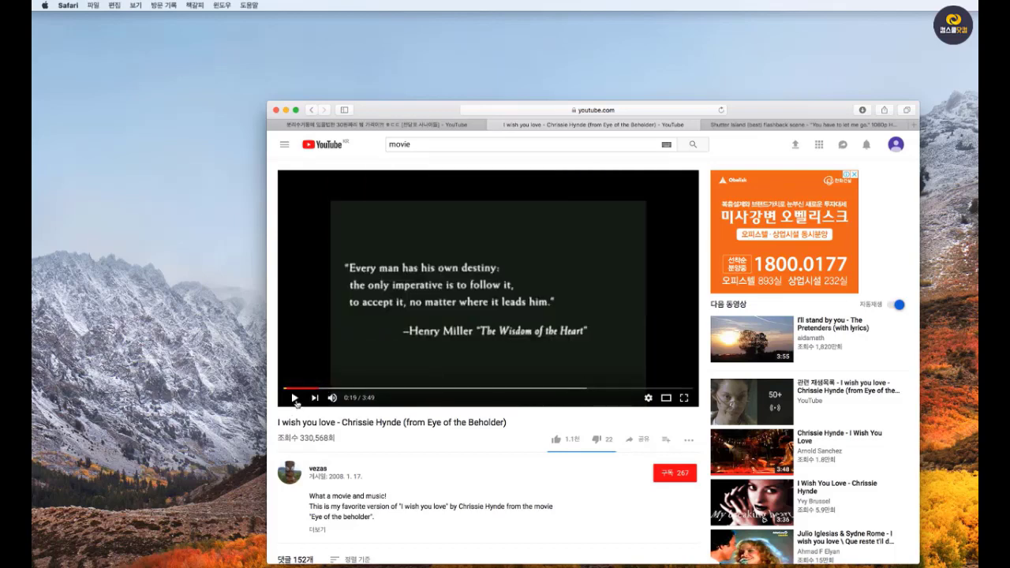
click(295, 399)
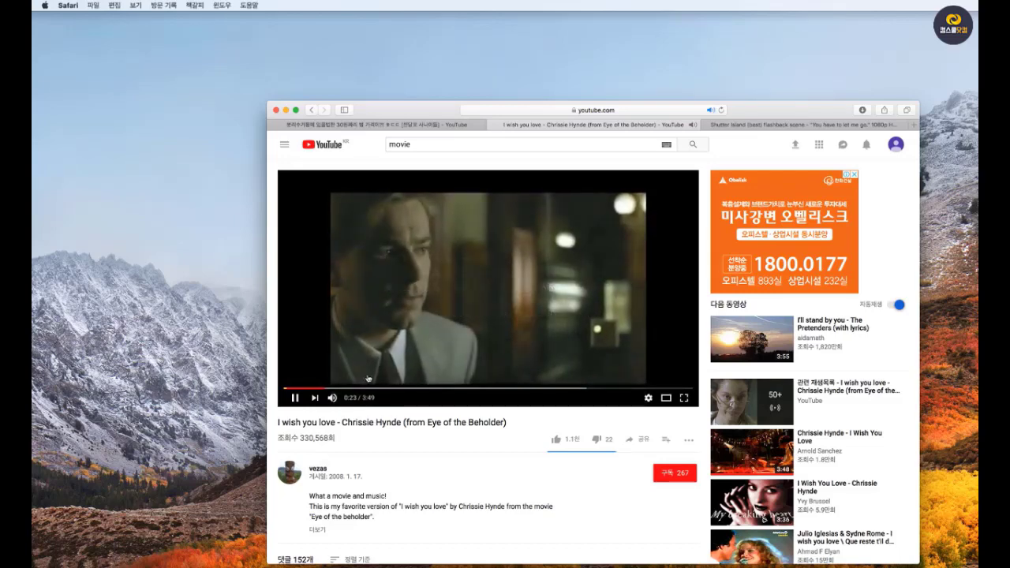
click(471, 280)
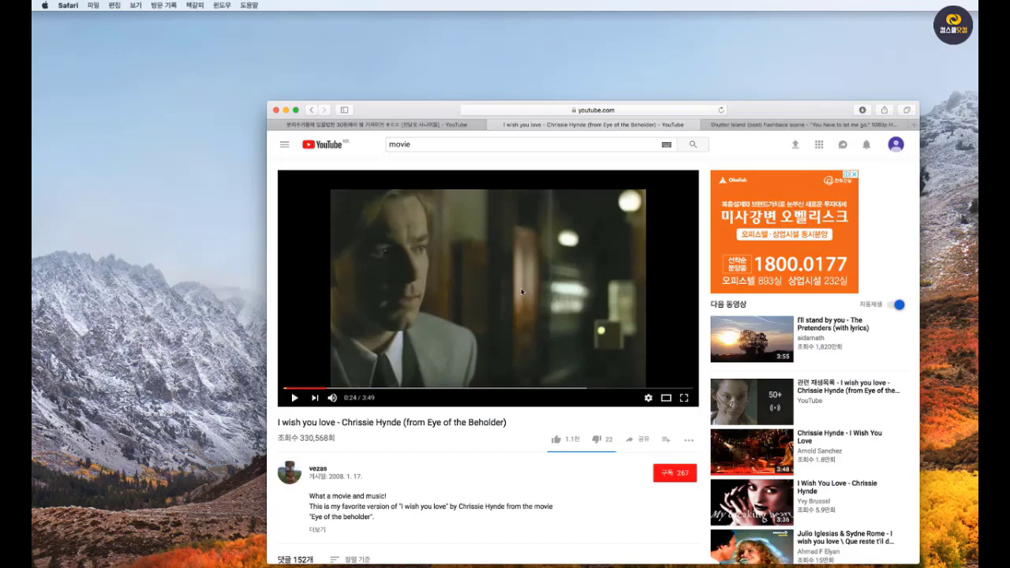
- Play the start of the Shutter Island flashback scene video to examine how the scene moves into the flashback
click(754, 124)
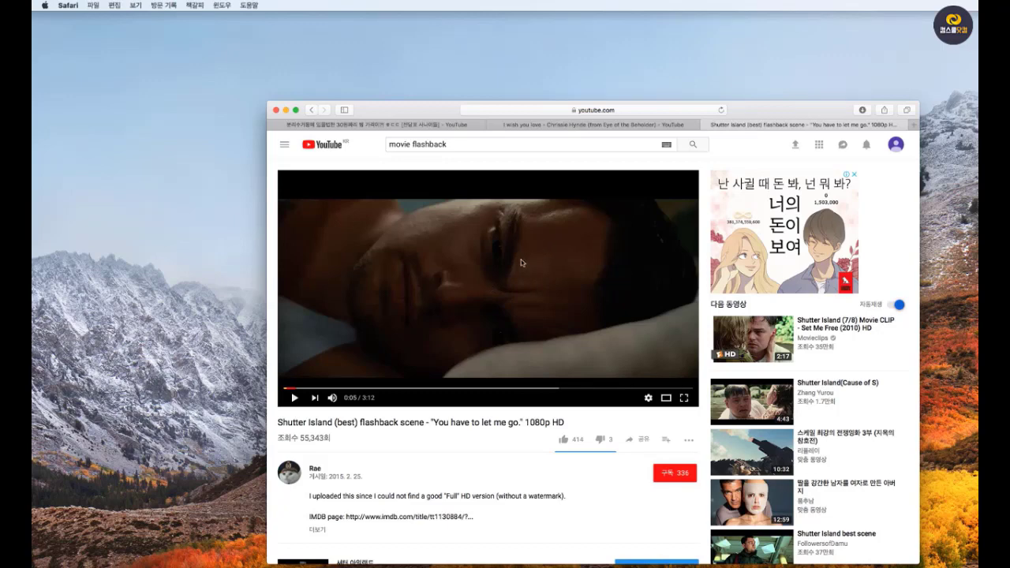
click(295, 399)
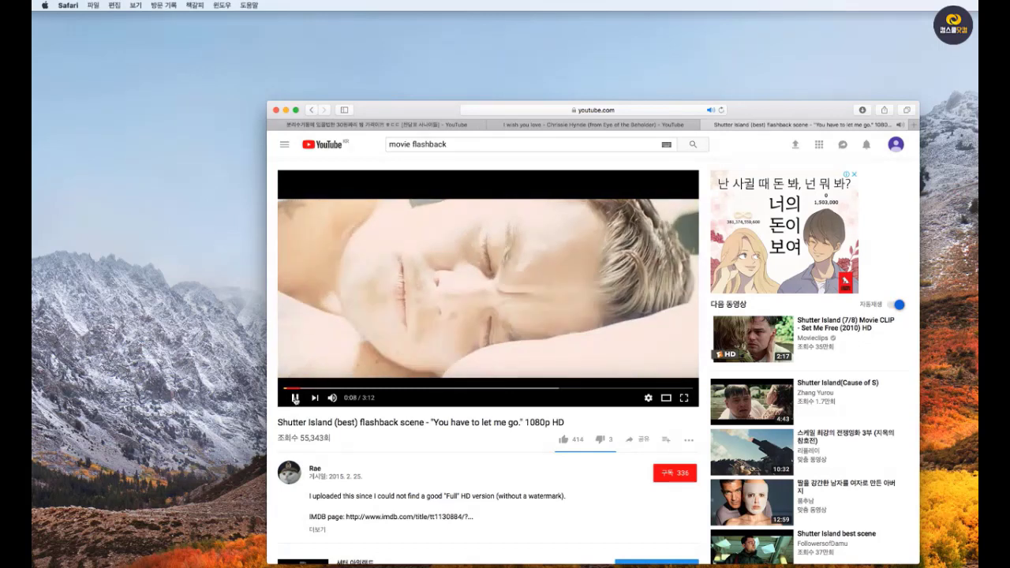
click(395, 361)
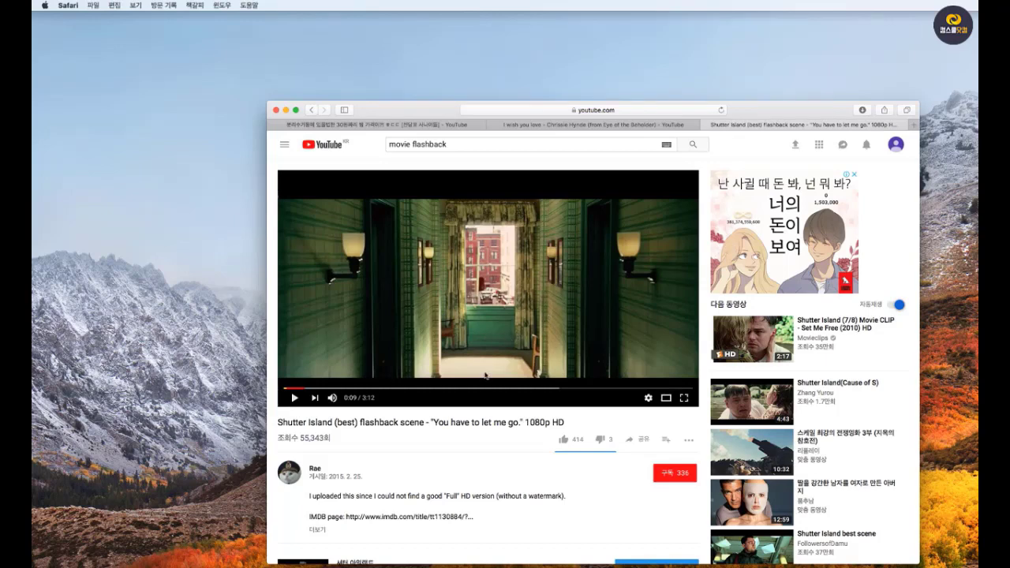
scroll(489, 374, down, 1)
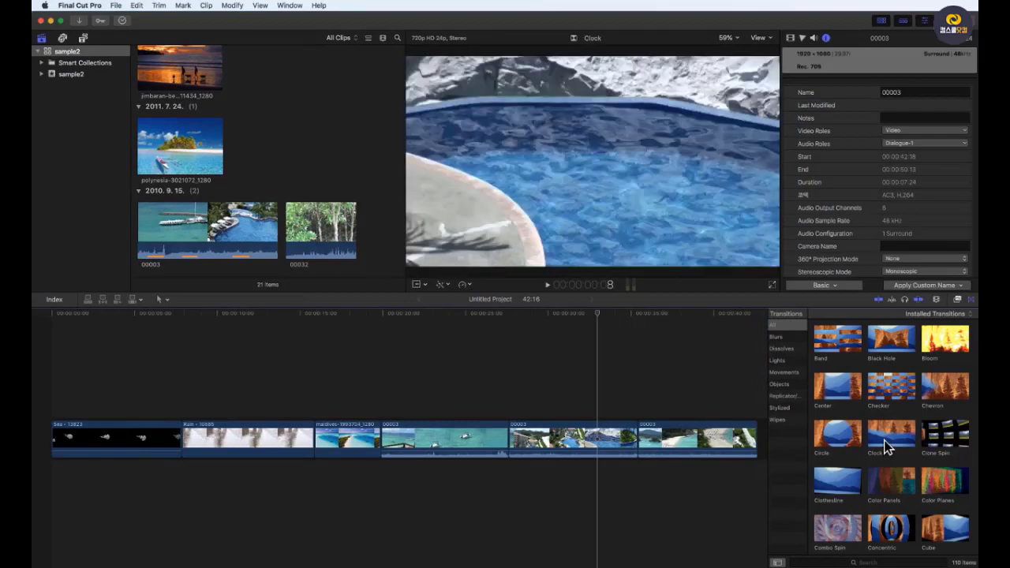
- In Final Cut Pro, hide and show the transitions browser twice, leaving it open
click(971, 300)
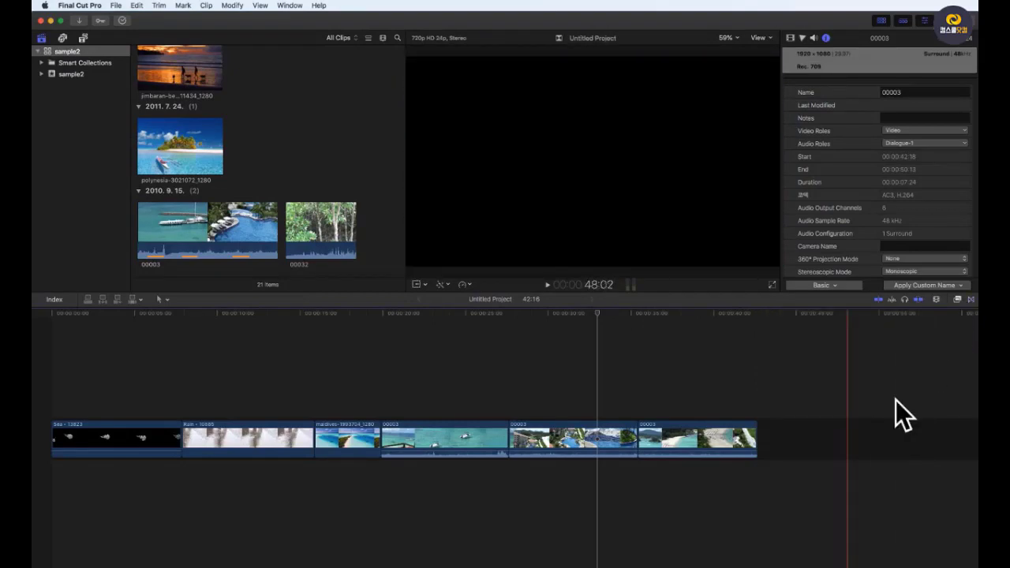
click(971, 301)
click(971, 300)
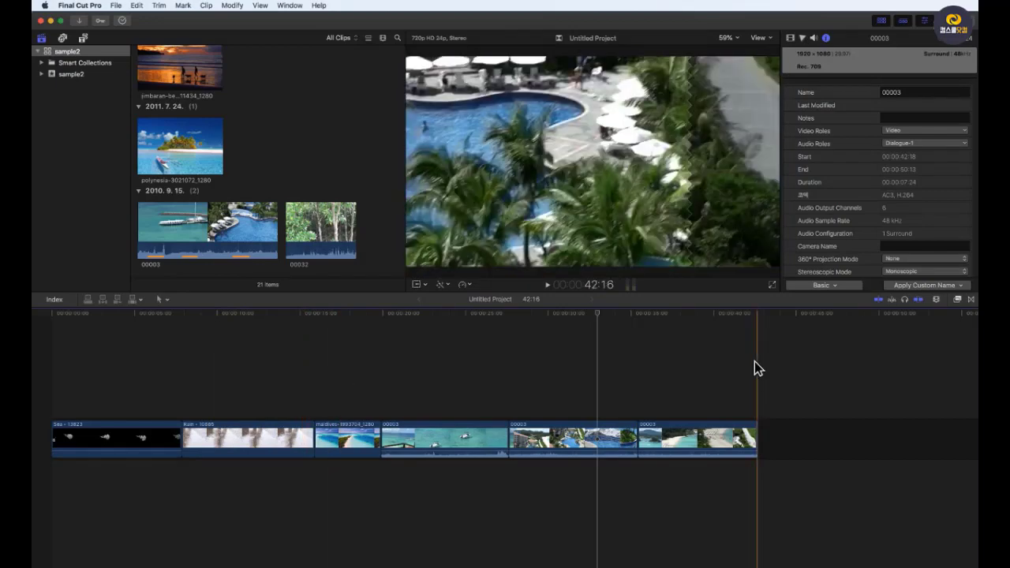
click(972, 300)
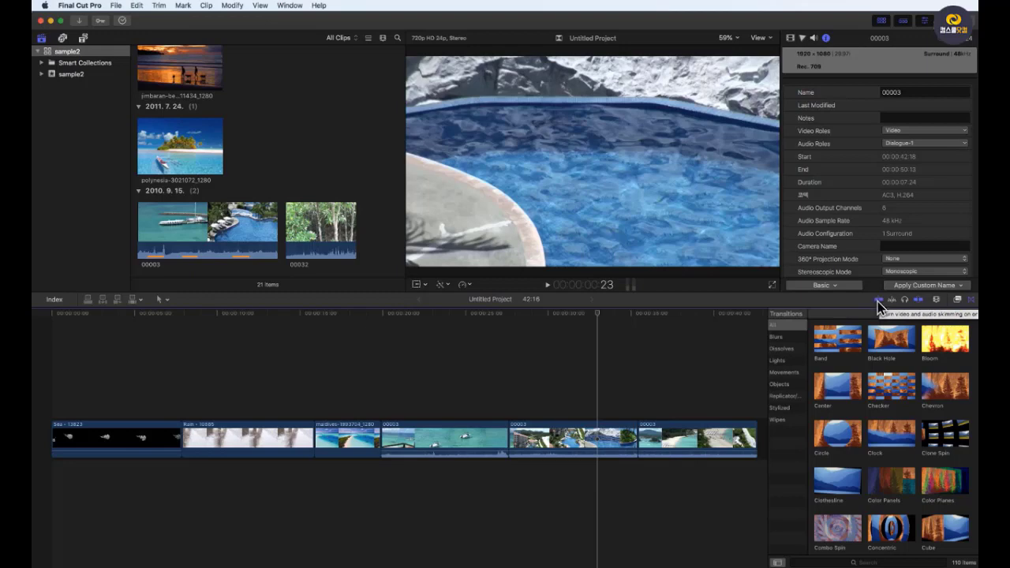
- Turn video and audio skimming off and on again, and preview the Band transition
click(879, 303)
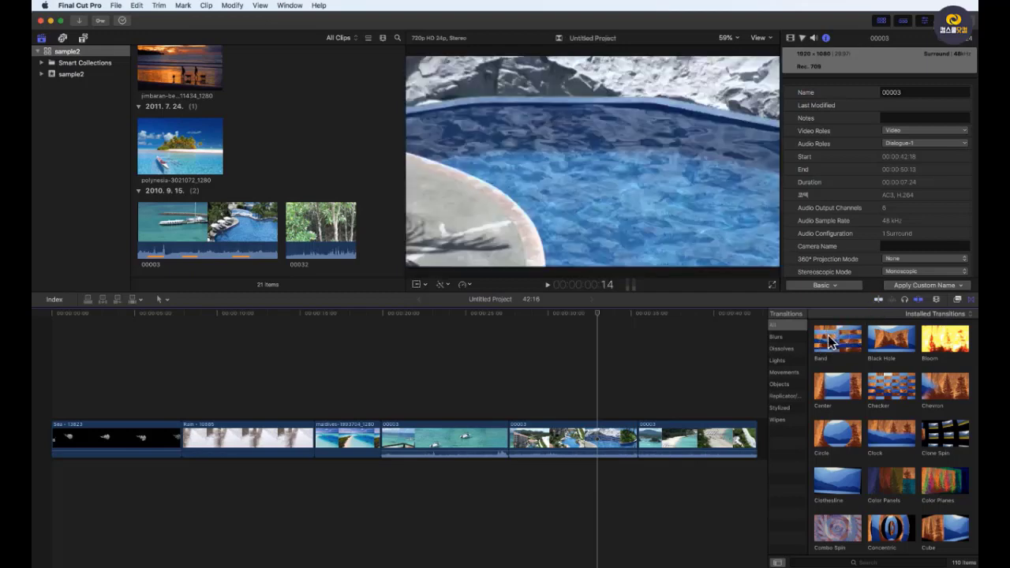
click(879, 302)
key(space)
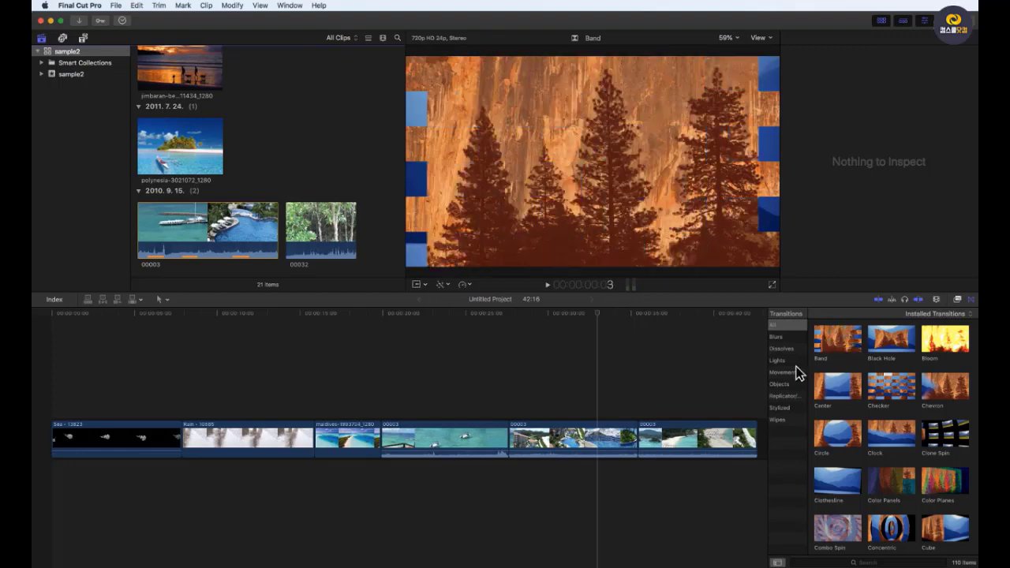
- Select the last timeline clip, toggle skimming off and back on, and toggle snapping
click(649, 447)
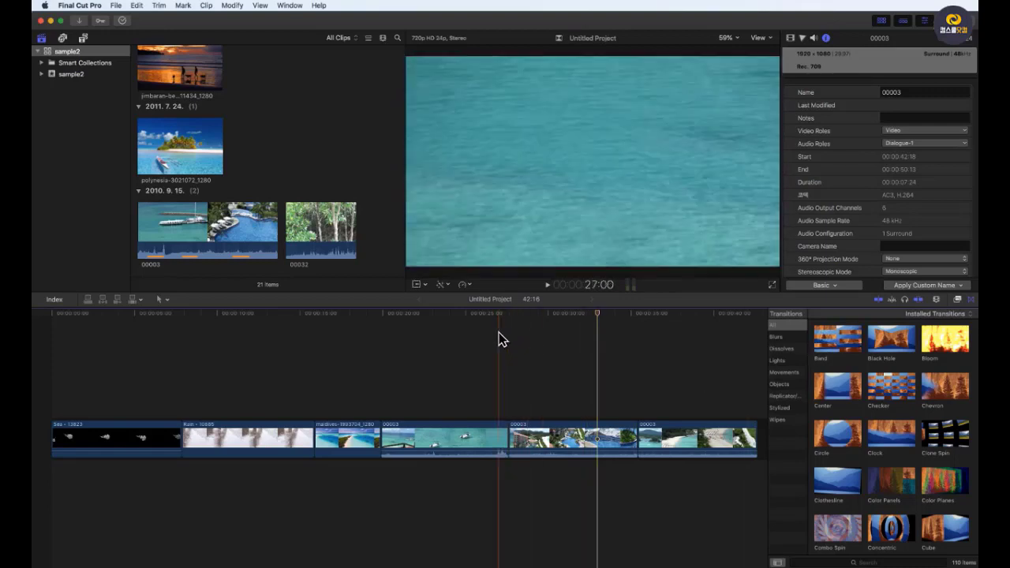
click(875, 300)
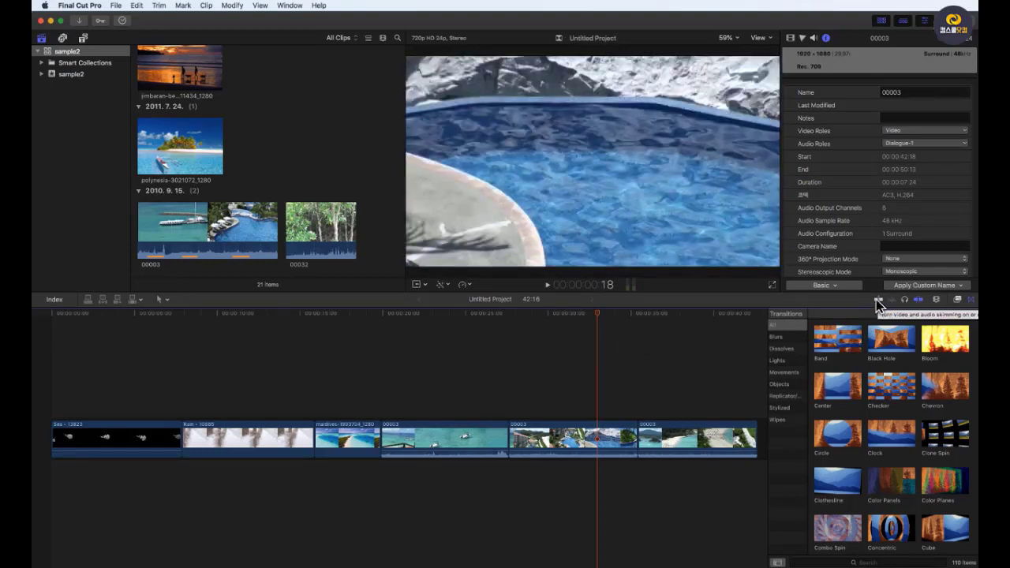
click(876, 307)
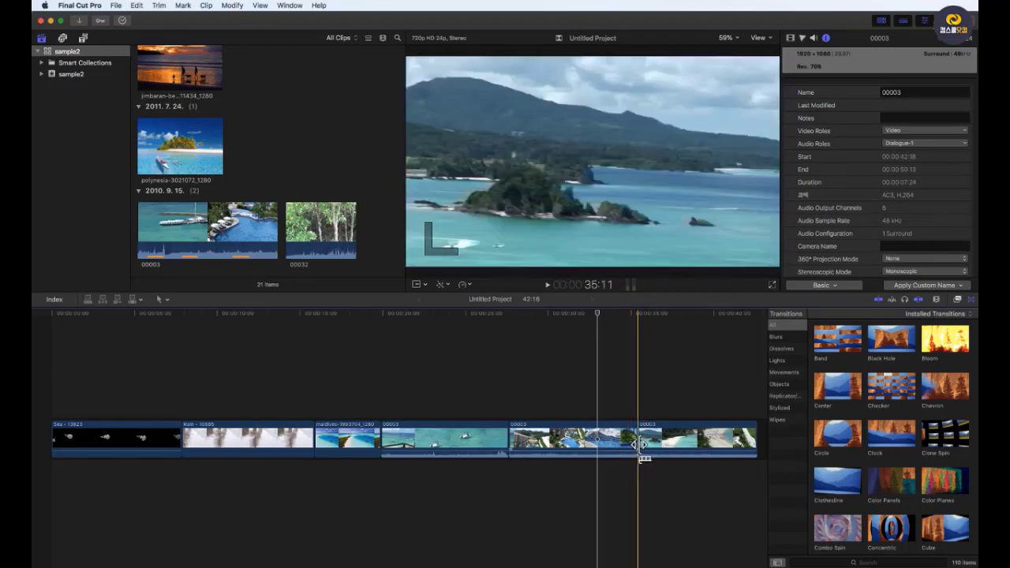
click(919, 300)
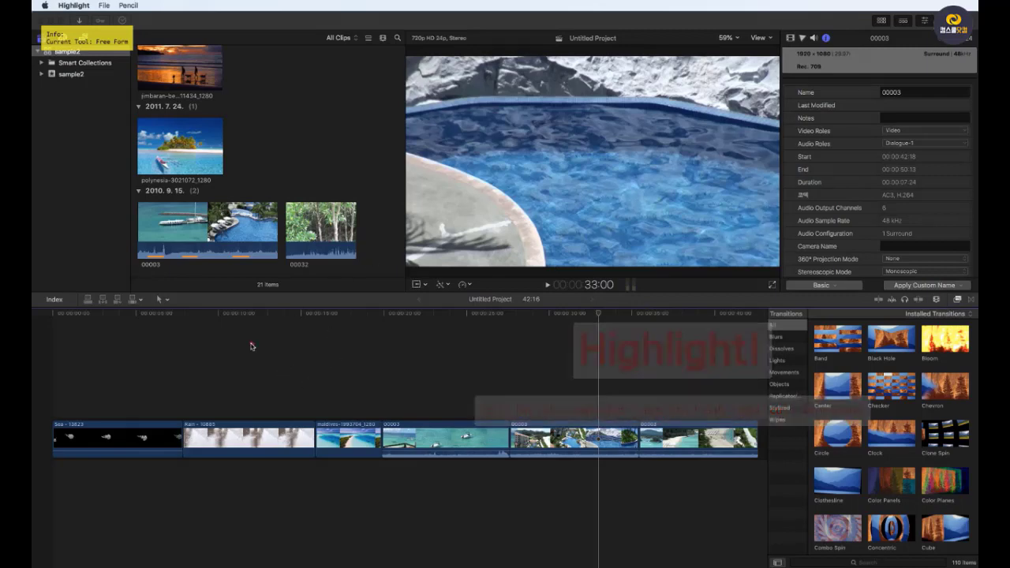
- In the Highlight annotation app, draw two adjoining red rectangles above the timeline clips to represent neighbouring clips
drag(254, 346, 418, 380)
key(f)
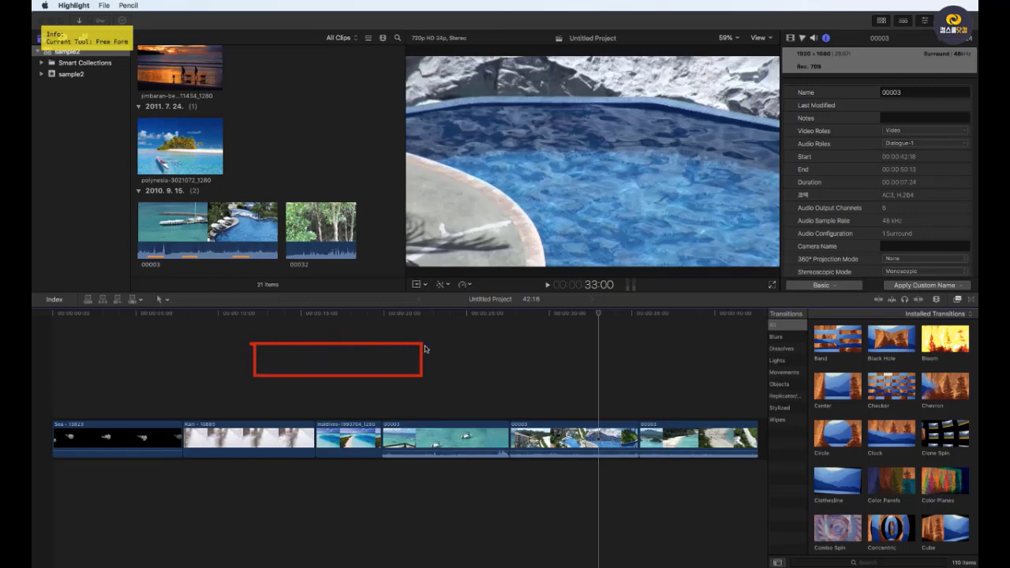
drag(424, 346, 594, 380)
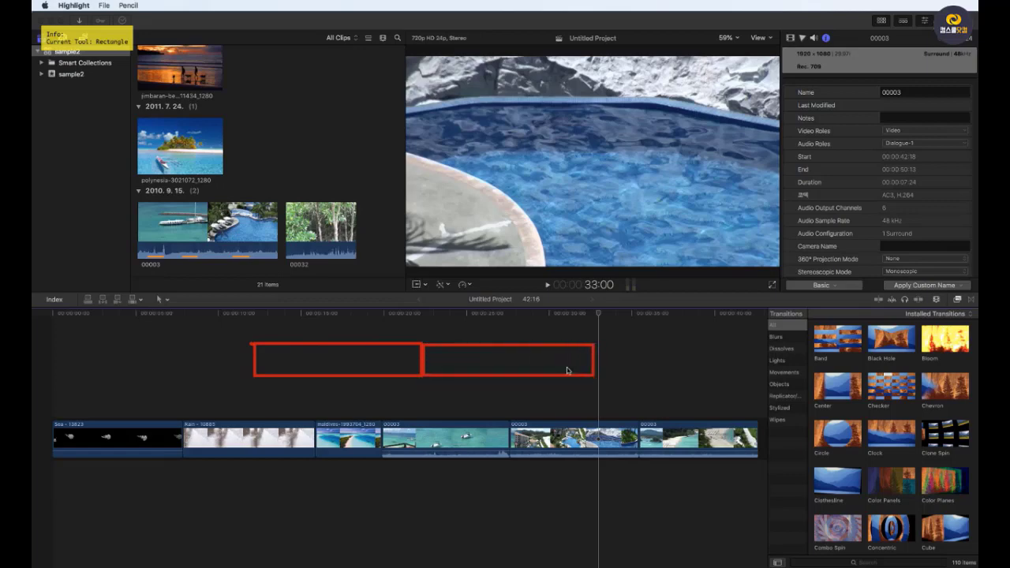
- Draw lines upward from both ends of the first rectangle and freehand curves linking them to the 00032 source clip
key(f)
key(g)
drag(422, 348, 421, 253)
mouse_move(255, 347)
mouse_down()
mouse_move(254, 255)
mouse_move(255, 280)
mouse_up()
key(f)
drag(351, 254, 426, 273)
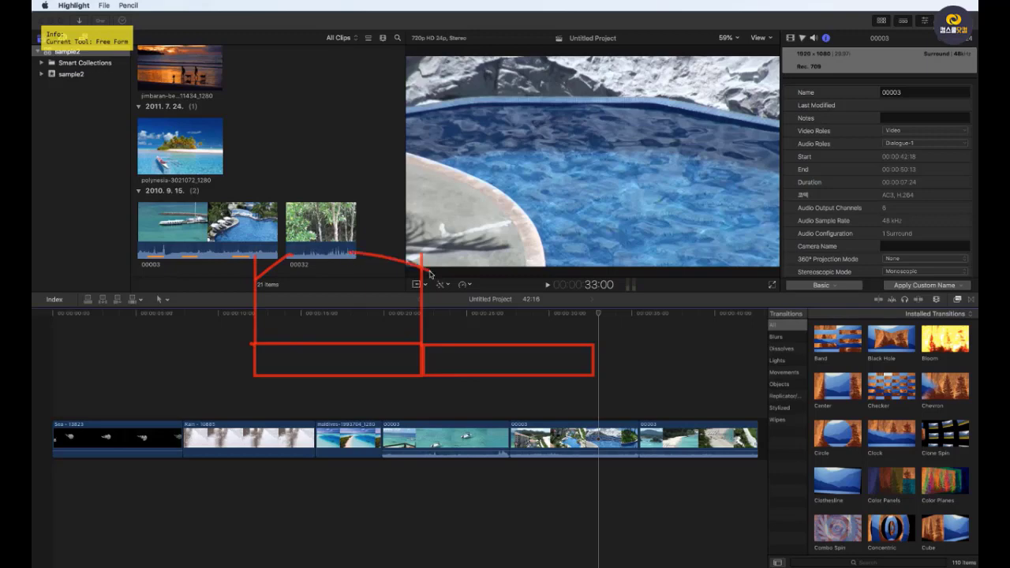
- Mark two vertical cut lines on the 00032 source clip and draw a line upward from the second rectangle's outer edge
drag(301, 202, 302, 251)
drag(330, 202, 330, 249)
drag(596, 353, 596, 246)
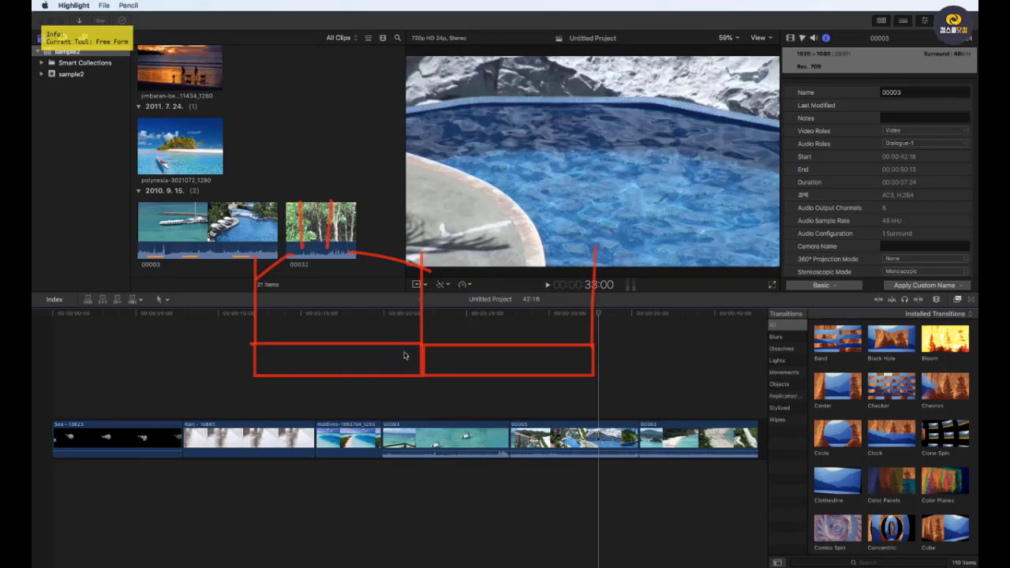
- Draw small circles on both rectangles near their shared edge, and circle the Band and Black Hole transitions
mouse_move(405, 355)
mouse_down()
mouse_move(395, 347)
mouse_move(399, 358)
mouse_up()
mouse_move(463, 353)
mouse_down()
mouse_move(458, 341)
mouse_move(452, 352)
mouse_up()
mouse_move(857, 361)
mouse_down()
mouse_move(821, 357)
mouse_move(871, 332)
mouse_move(872, 354)
mouse_move(900, 313)
mouse_move(899, 361)
mouse_move(889, 352)
mouse_up()
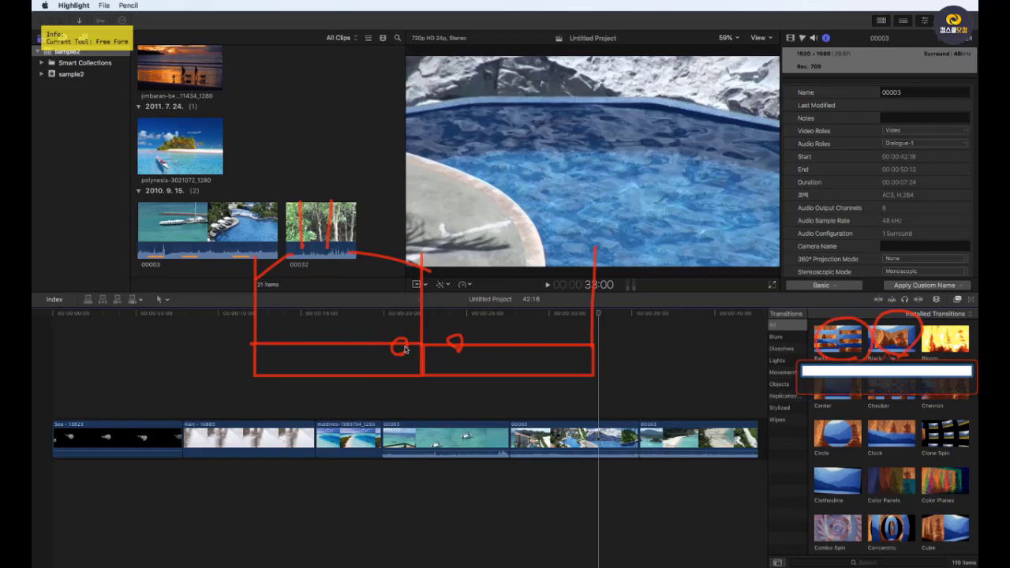
- Outline a small rectangle on the first 00003 timeline clip and connect it with lines to the circles and shared edge above
key(Escape)
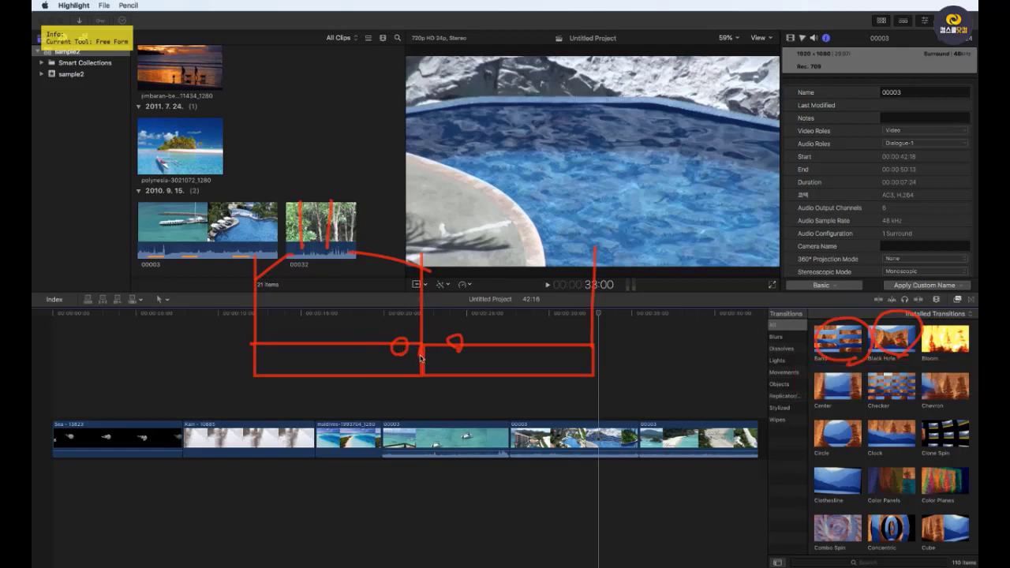
drag(423, 378, 396, 412)
mouse_move(424, 377)
mouse_down()
mouse_move(453, 401)
mouse_move(423, 402)
mouse_move(396, 442)
mouse_move(460, 430)
mouse_up()
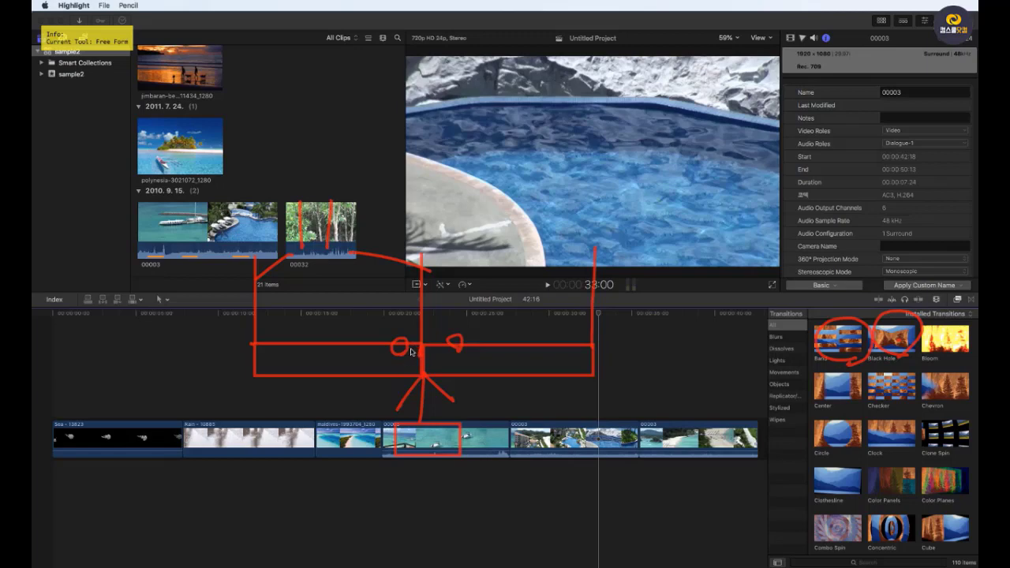
click(436, 357)
drag(397, 426, 399, 330)
mouse_move(462, 426)
mouse_down()
mouse_move(464, 326)
mouse_move(456, 334)
mouse_up()
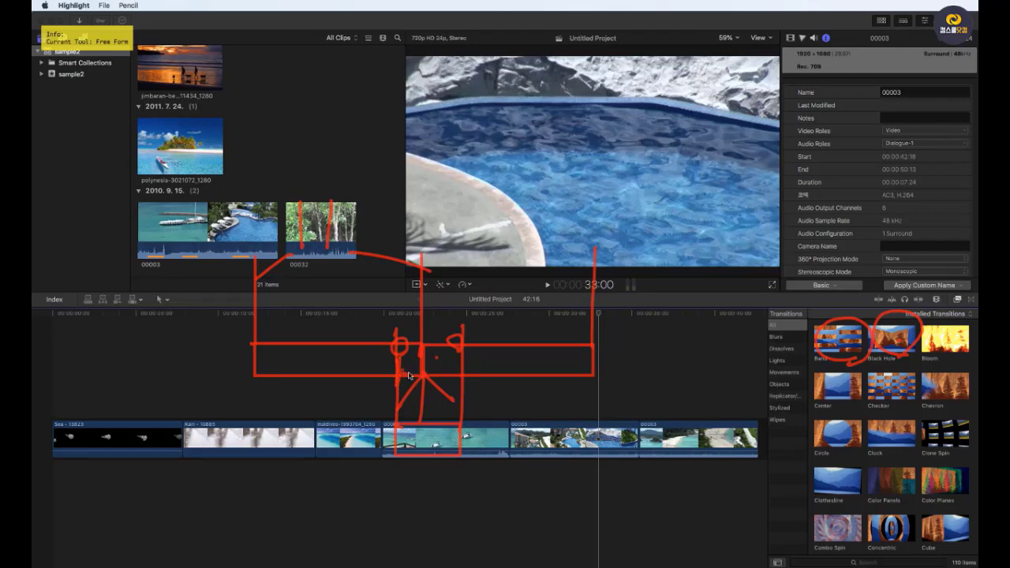
- Draw freehand arrows and circles on both sides of the shared edge to highlight the transition area of both rectangles
drag(409, 377, 405, 373)
key(t)
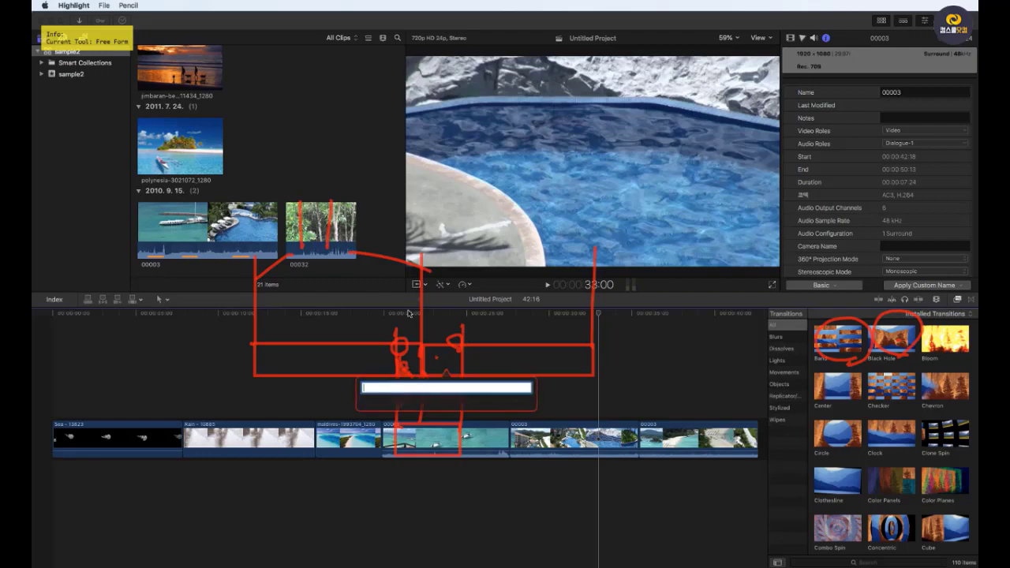
key(Escape)
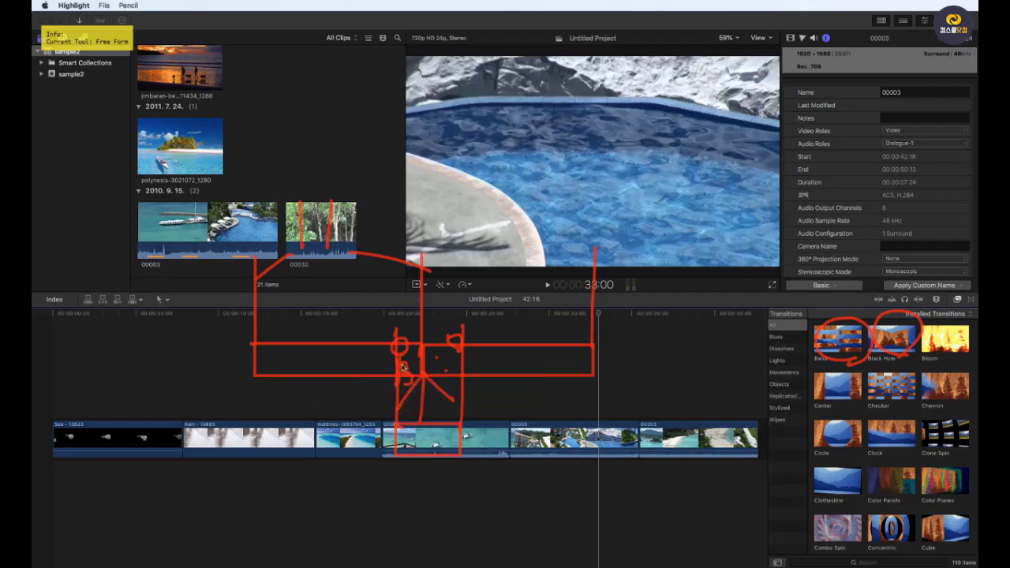
drag(404, 368, 394, 316)
mouse_move(397, 363)
mouse_down()
mouse_move(460, 367)
mouse_move(442, 380)
mouse_move(404, 370)
mouse_move(403, 346)
mouse_move(421, 352)
mouse_move(414, 385)
mouse_up()
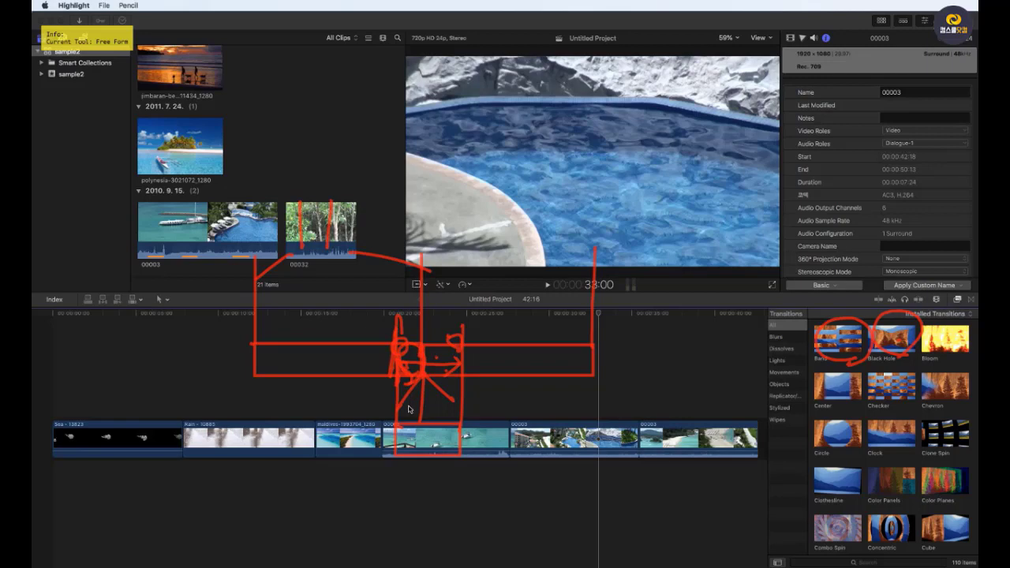
mouse_move(451, 381)
mouse_down()
mouse_move(435, 358)
mouse_move(449, 347)
mouse_move(450, 383)
mouse_up()
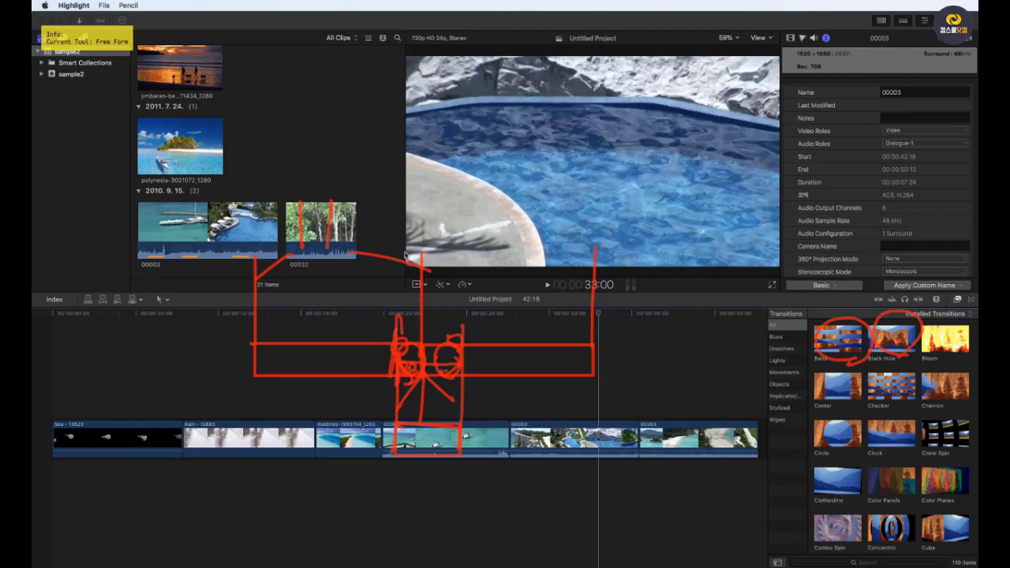
- Clear all annotations and draw two staggered red rectangles above the timeline clips, the second starting below the first one's end
key(Escape)
key(r)
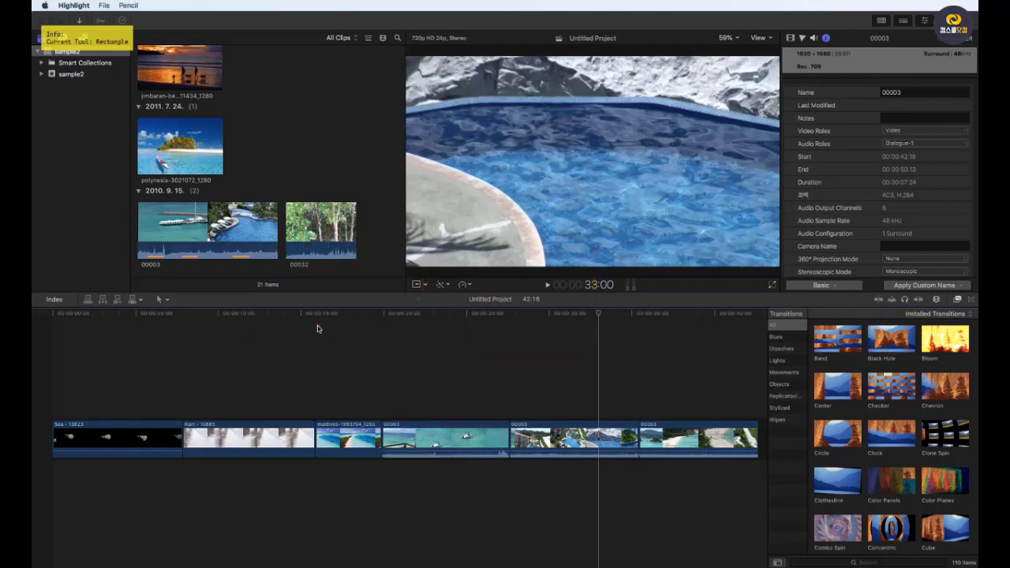
drag(317, 328, 629, 406)
key(f)
key(r)
key(f)
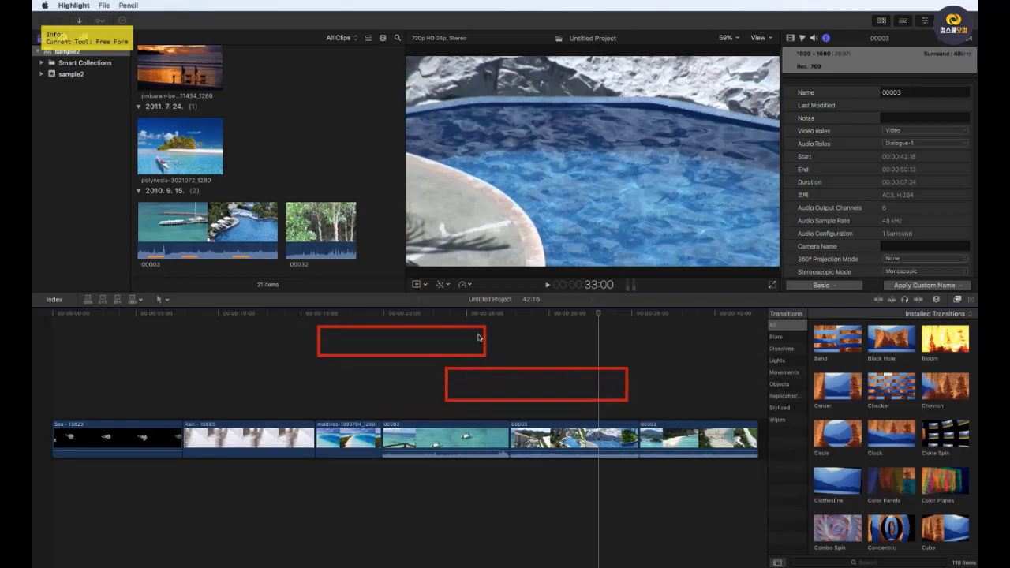
- Draw two vertical lines through the staggered rectangles down to the timeline, marking both limits of their overlap
key(g)
drag(487, 308, 485, 433)
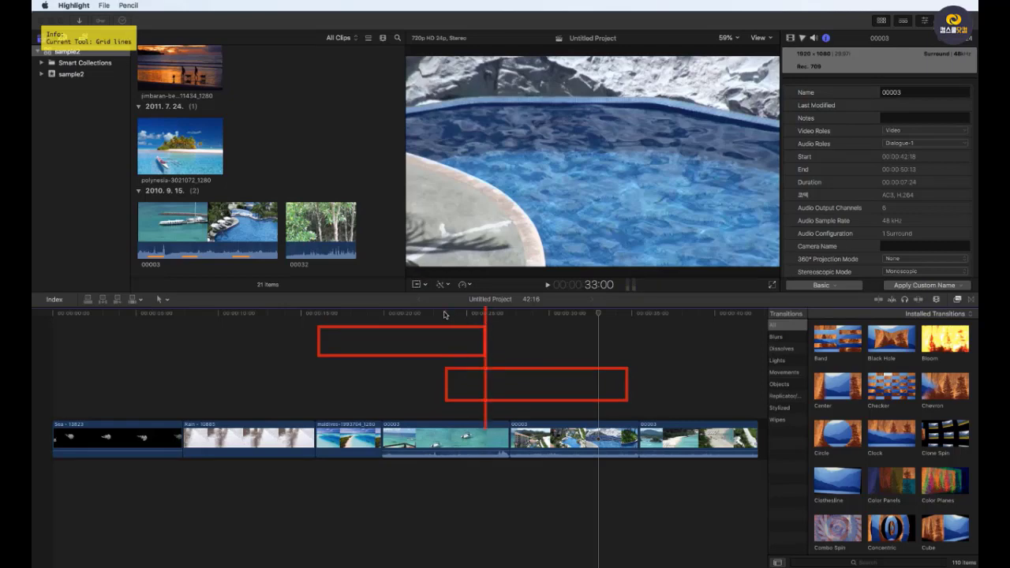
drag(445, 315, 445, 444)
key(f)
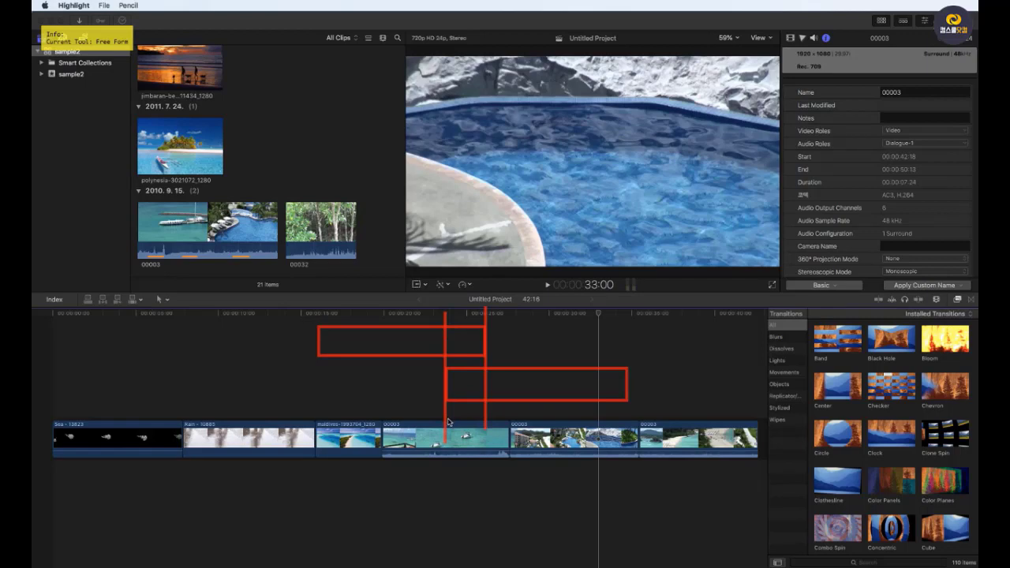
- Circle the overlap on the first 00003 timeline clip, point an arrow at it, and add freehand marks inside the overlap
key(o)
drag(447, 416, 486, 447)
key(f)
key(l)
mouse_move(498, 475)
mouse_down()
mouse_move(472, 426)
mouse_move(466, 433)
mouse_up()
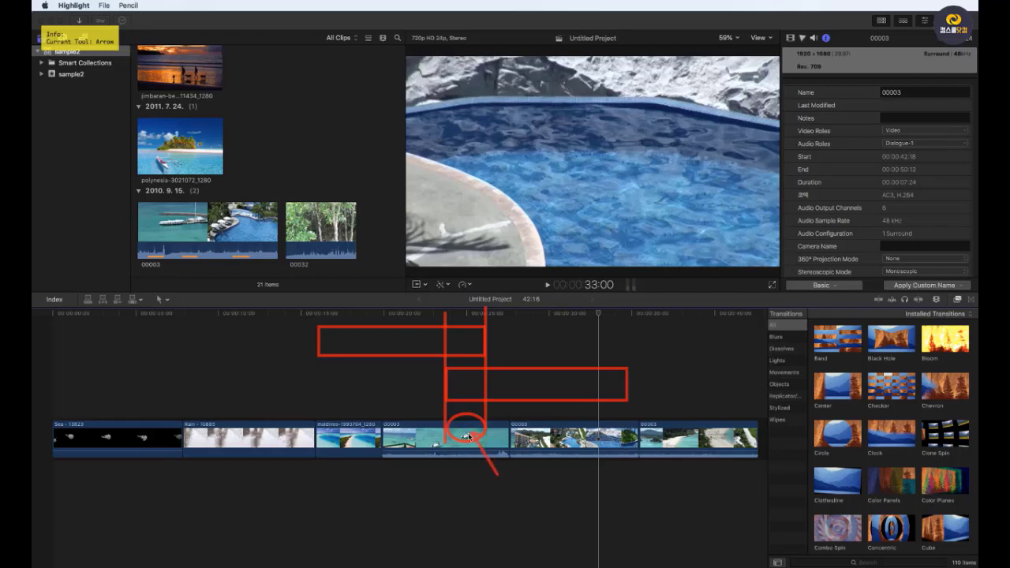
key(f)
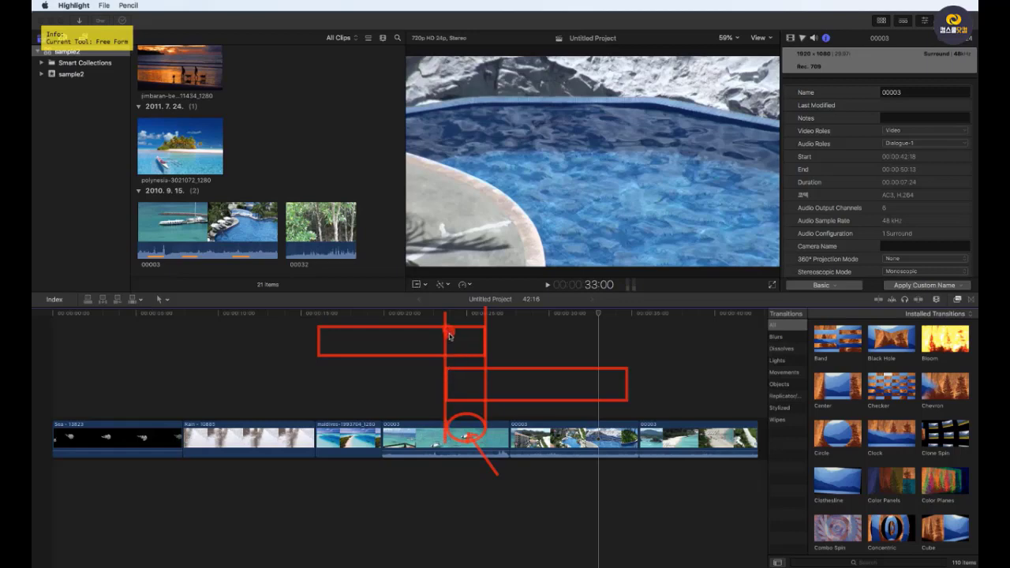
mouse_move(447, 363)
mouse_down()
mouse_move(480, 368)
mouse_move(477, 395)
mouse_move(476, 377)
mouse_move(496, 391)
mouse_up()
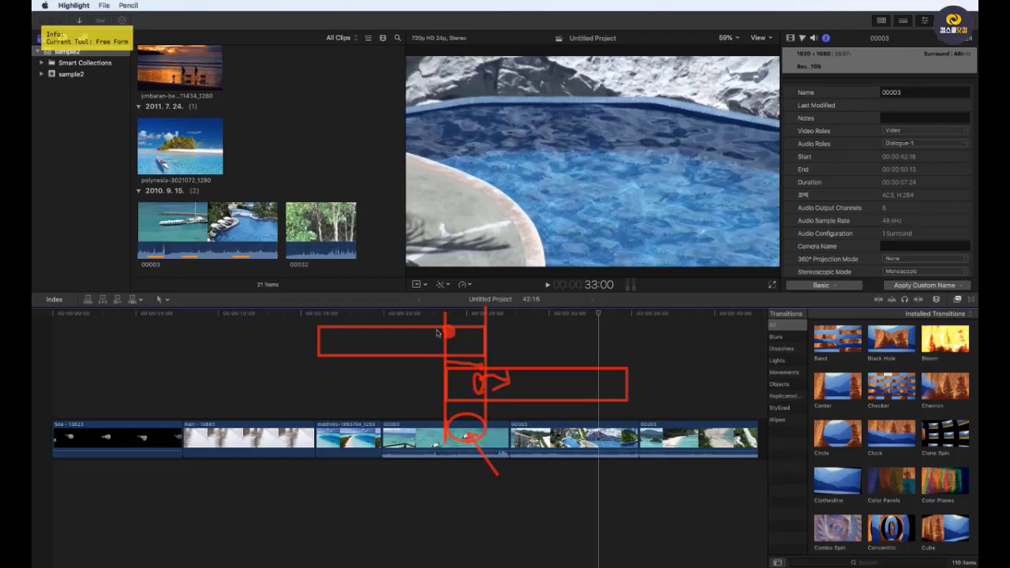
- Mark both ends of the 00032 source clip and draw an arrow from it to the Rain clip in the timeline
drag(288, 206, 285, 259)
drag(354, 200, 354, 261)
mouse_move(314, 255)
mouse_down()
mouse_move(219, 431)
mouse_move(246, 406)
mouse_up()
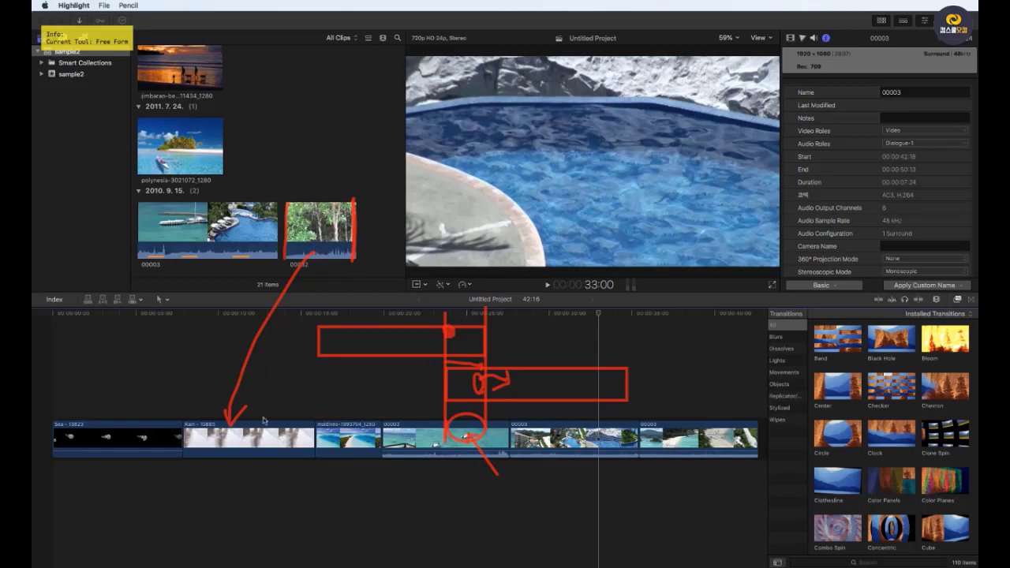
- Outline and circle the maldives timeline clip's start, then box most of the 00032 source clip and hatch its remaining end
drag(316, 418, 314, 467)
mouse_move(317, 420)
mouse_down()
mouse_move(355, 423)
mouse_move(355, 434)
mouse_move(352, 460)
mouse_move(319, 457)
mouse_up()
mouse_move(287, 204)
mouse_down()
mouse_move(337, 205)
mouse_move(337, 261)
mouse_move(284, 261)
mouse_move(286, 239)
mouse_move(339, 200)
mouse_move(340, 252)
mouse_move(354, 252)
mouse_up()
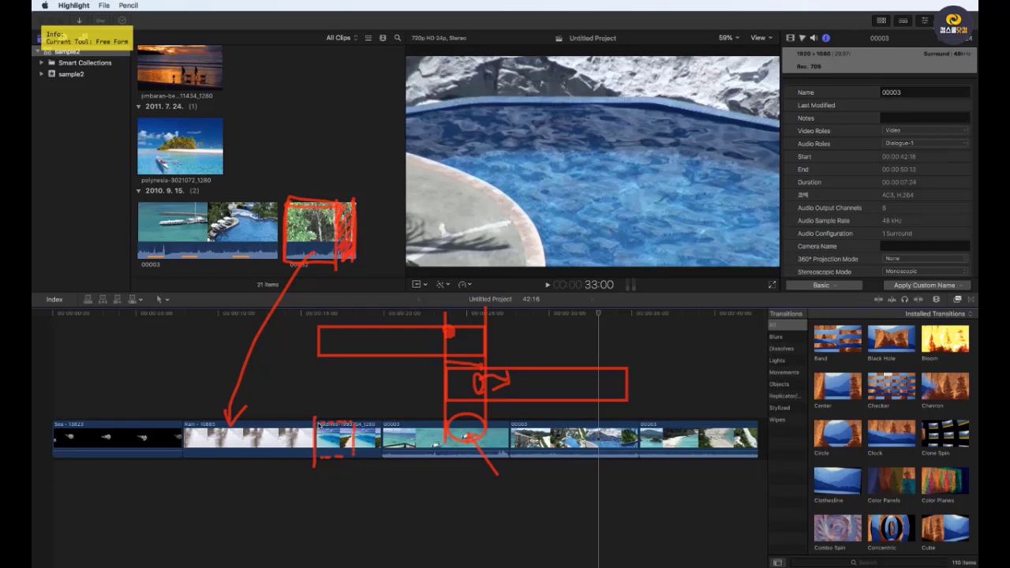
mouse_move(318, 424)
mouse_down()
mouse_move(350, 449)
mouse_move(330, 470)
mouse_move(315, 465)
mouse_move(321, 421)
mouse_move(347, 417)
mouse_up()
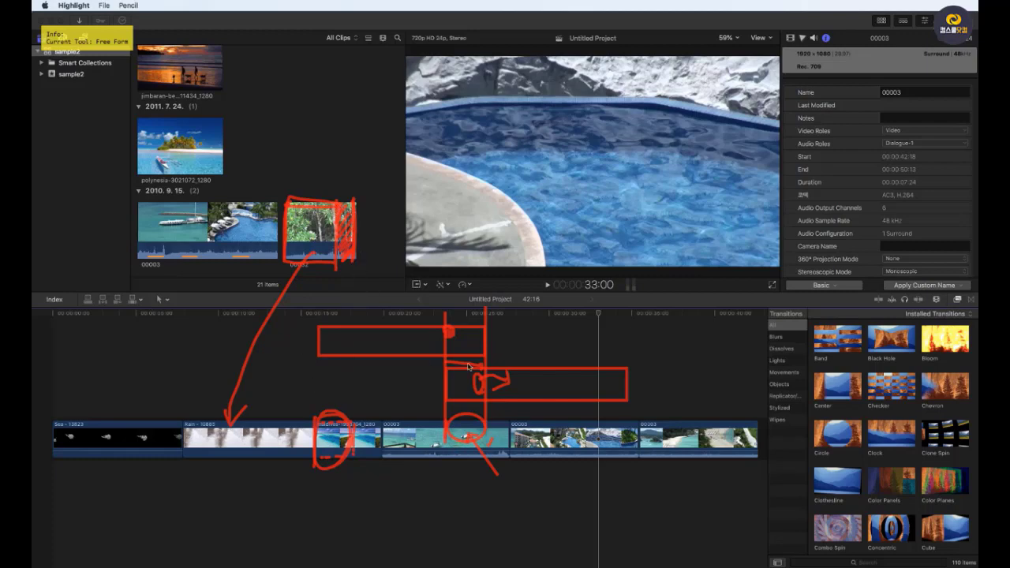
- Clear all annotations and draw two adjoining red rectangles side by side above the timeline clips
key(Escape)
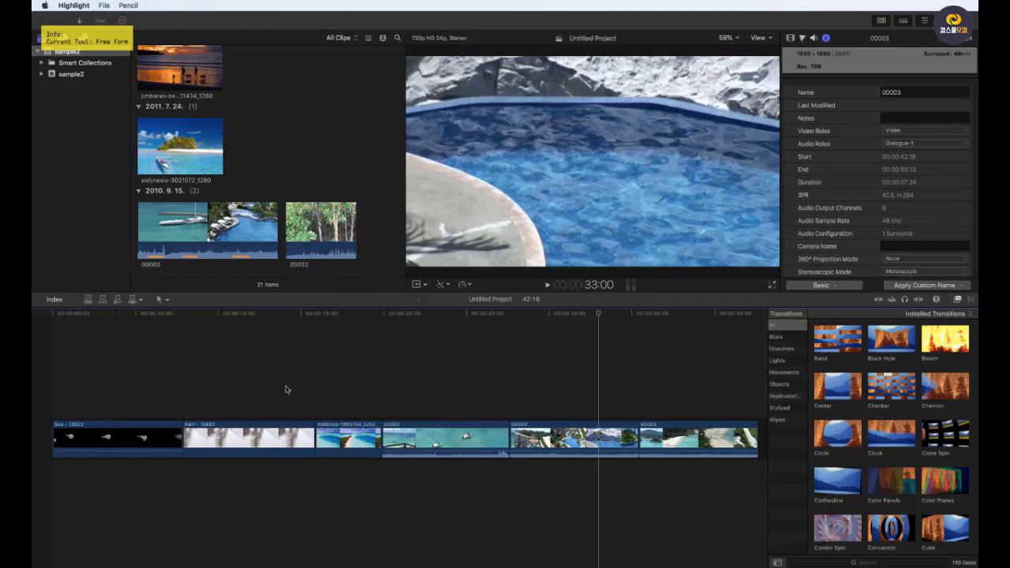
mouse_move(308, 329)
mouse_down()
mouse_move(451, 367)
mouse_move(475, 356)
mouse_move(628, 359)
mouse_up()
key(r)
key(f)
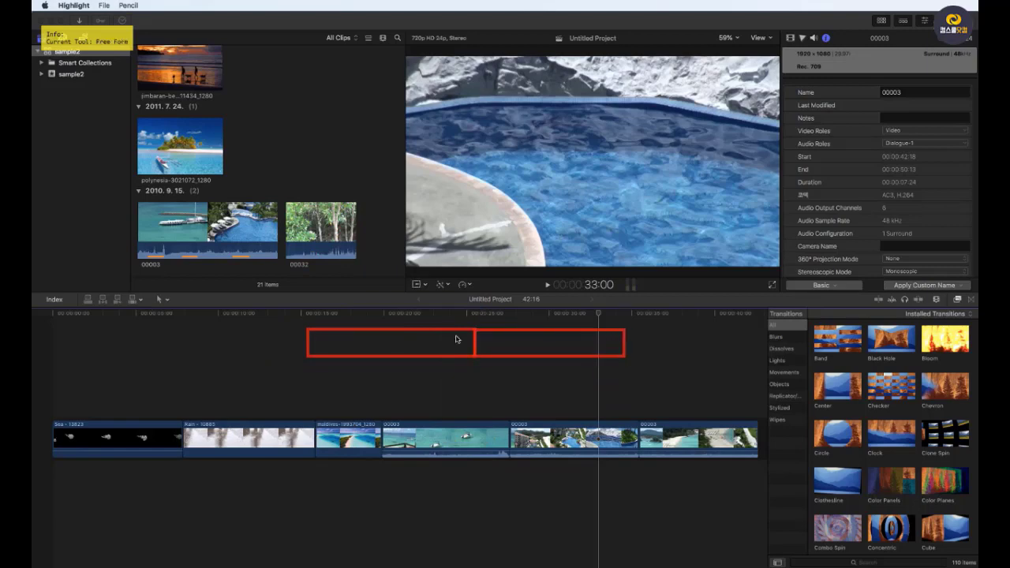
- Mark both rectangles near their shared edge and sketch a freehand overlapping clip shape beneath that edge
drag(471, 338, 487, 347)
drag(453, 360, 550, 389)
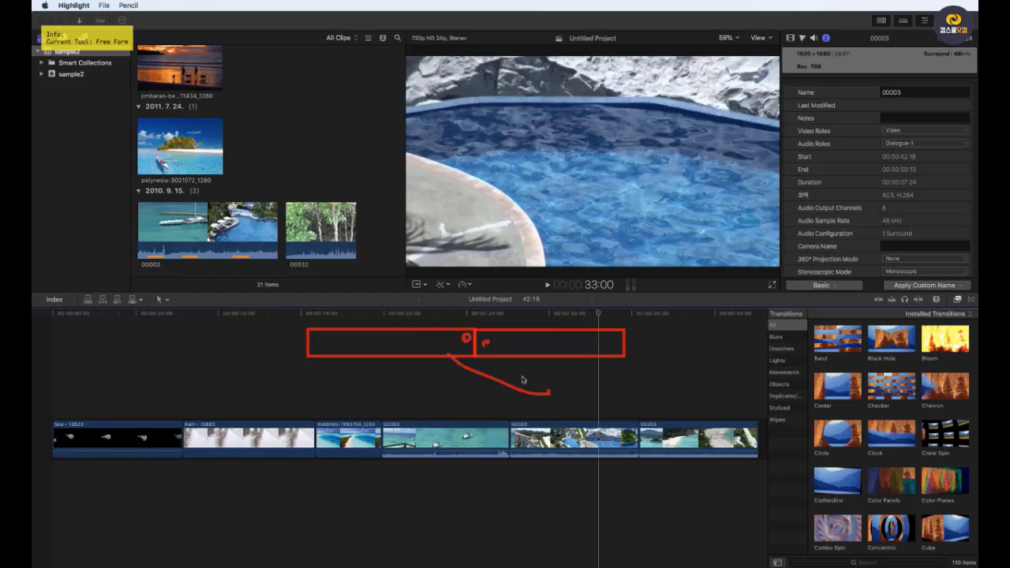
drag(446, 360, 581, 388)
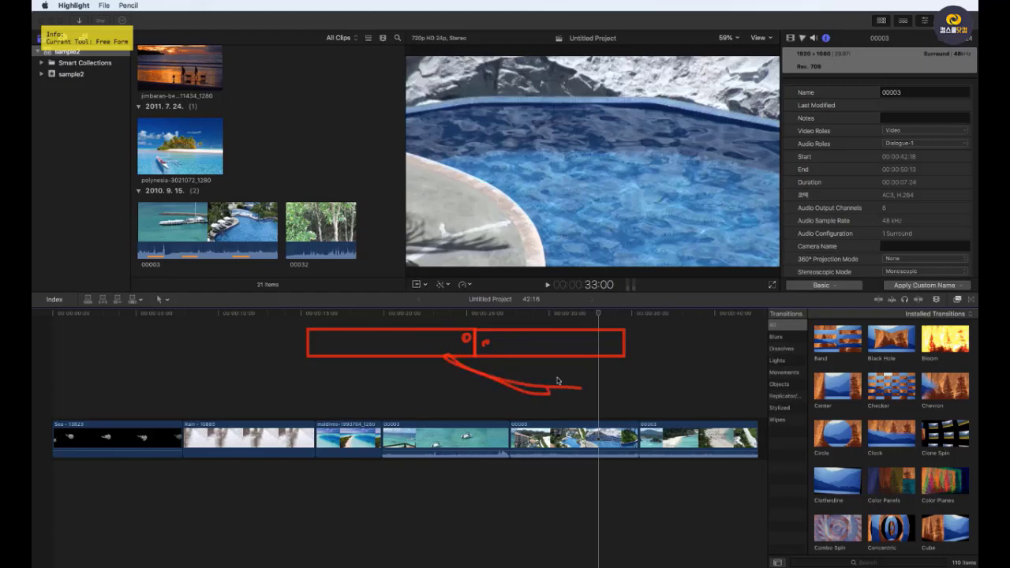
mouse_move(446, 355)
mouse_down()
mouse_move(583, 363)
mouse_move(561, 390)
mouse_move(471, 386)
mouse_move(455, 359)
mouse_up()
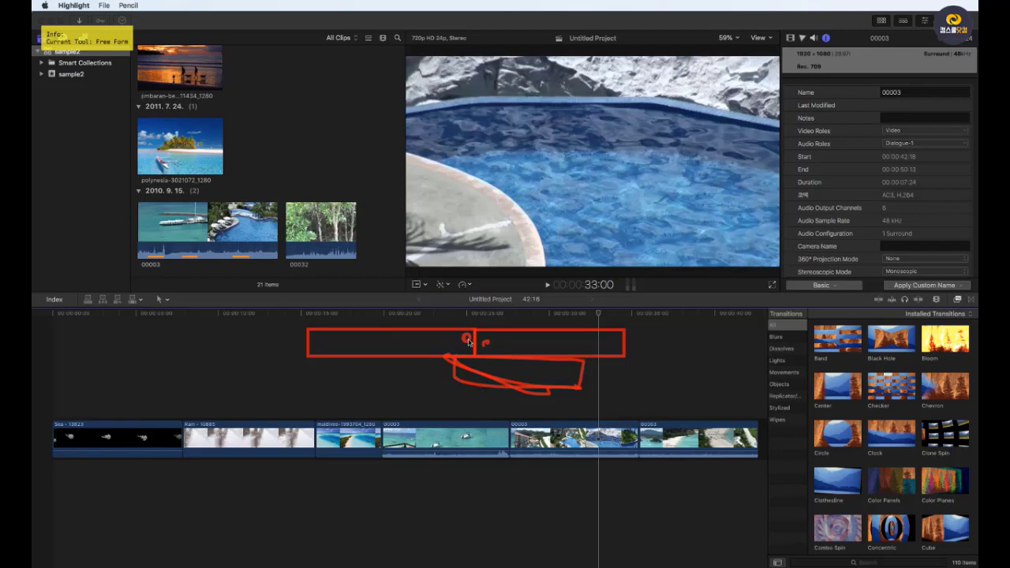
- Clear all annotations and draw two adjoining rectangles above the maldives clip, the first one shorter than the second
key(super+BackSpace)
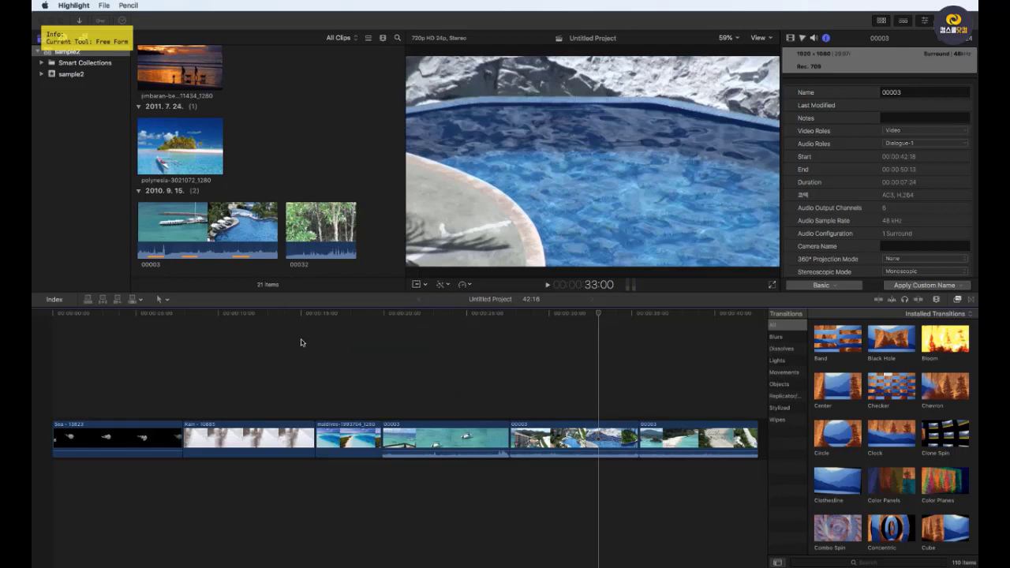
key(r)
mouse_move(303, 341)
mouse_down()
mouse_move(462, 357)
mouse_move(321, 353)
mouse_move(400, 356)
mouse_up()
key(f)
key(r)
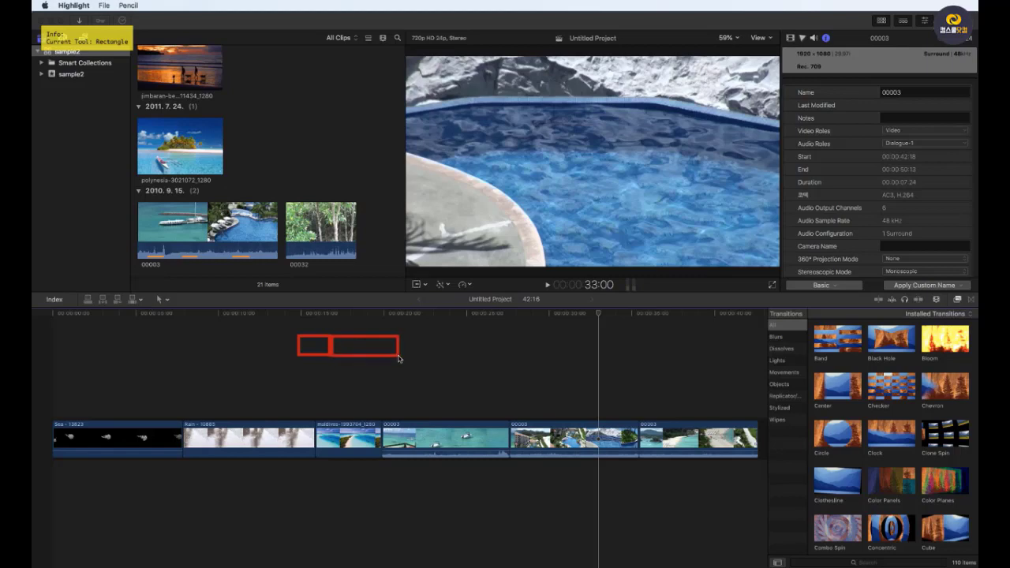
key(f)
- Draw a downward arrow through each of the two small adjoining rectangles, one on either side of their shared edge
key(a)
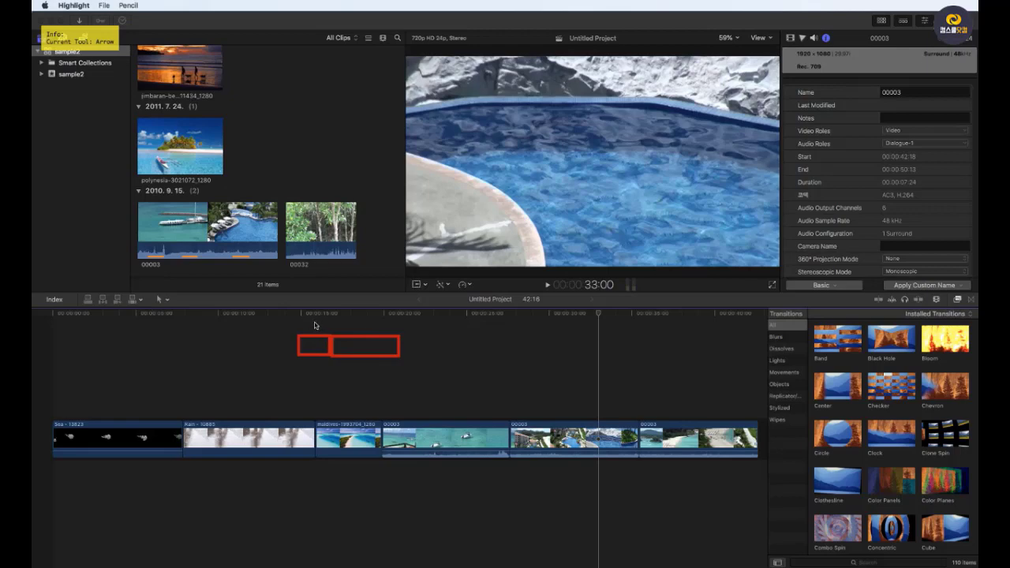
drag(314, 325, 314, 382)
drag(351, 321, 348, 383)
key(f)
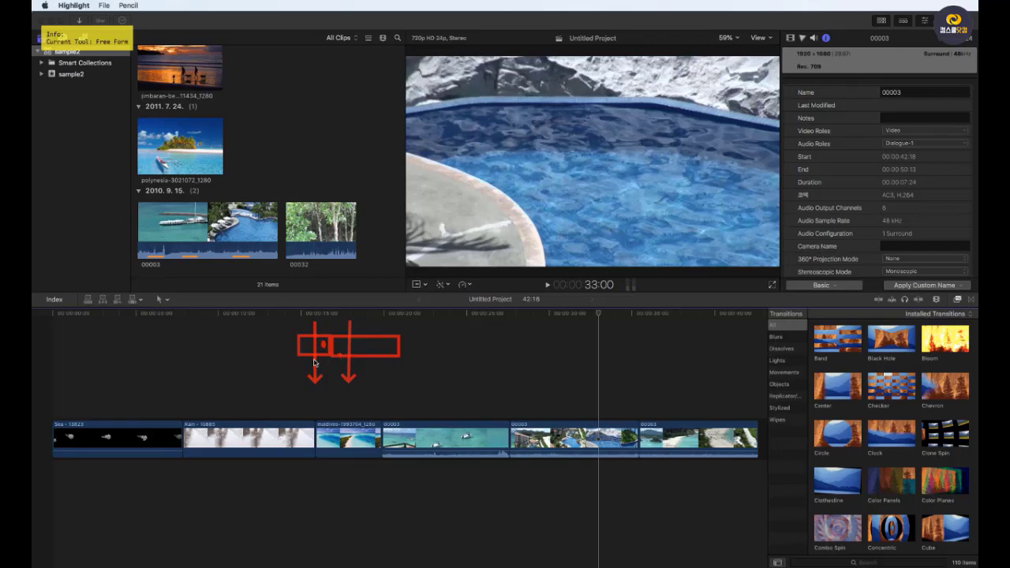
- Beside the adjoining pair, draw two staggered rectangles with the lower one starting beneath the upper one's middle
key(r)
drag(428, 334, 512, 356)
key(f)
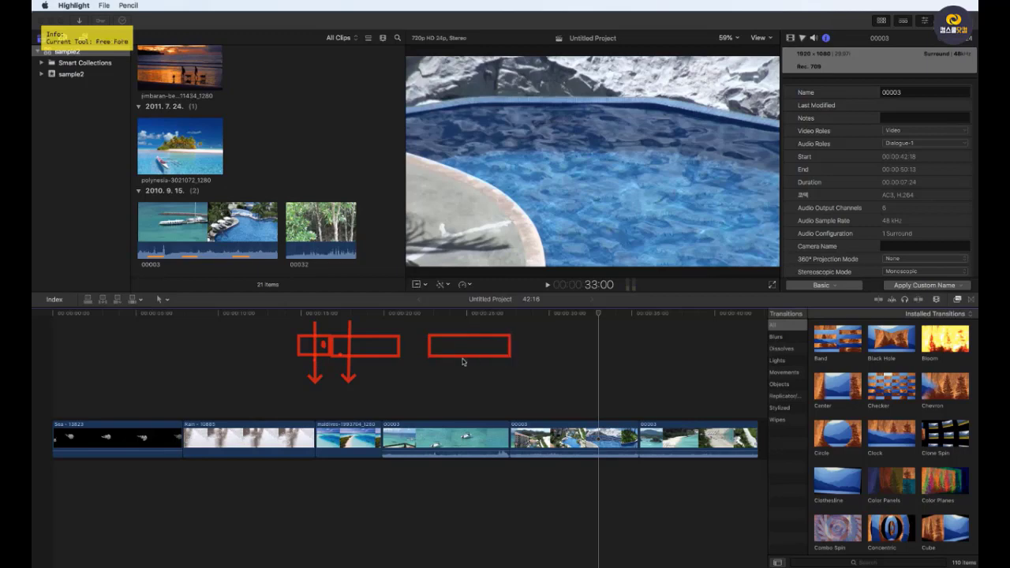
key(r)
drag(460, 358, 562, 385)
key(f)
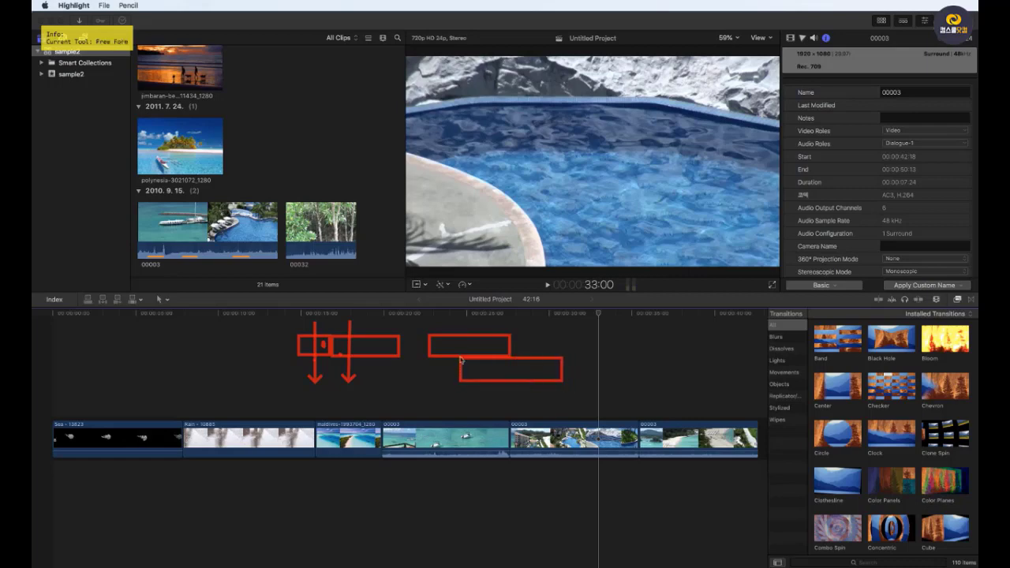
- Draw two downward arrows through the staggered rectangles to mark the start and end of their overlap
key(a)
drag(461, 322, 458, 416)
drag(509, 319, 511, 422)
key(f)
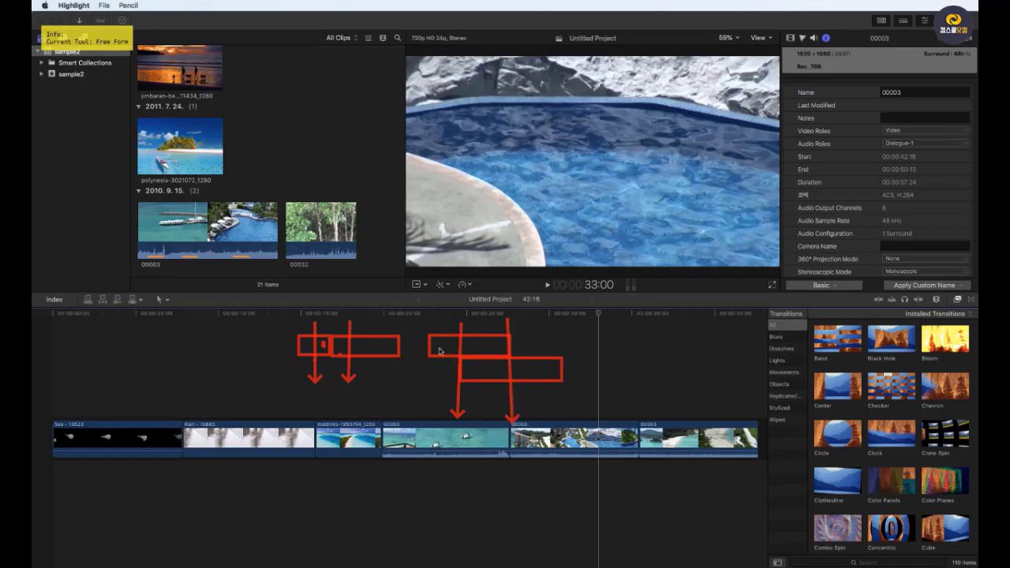
- Shade and circle the upper staggered rectangle's part before the overlap, and draw an arrow across the overlapping part
drag(433, 338, 444, 310)
drag(443, 343, 456, 348)
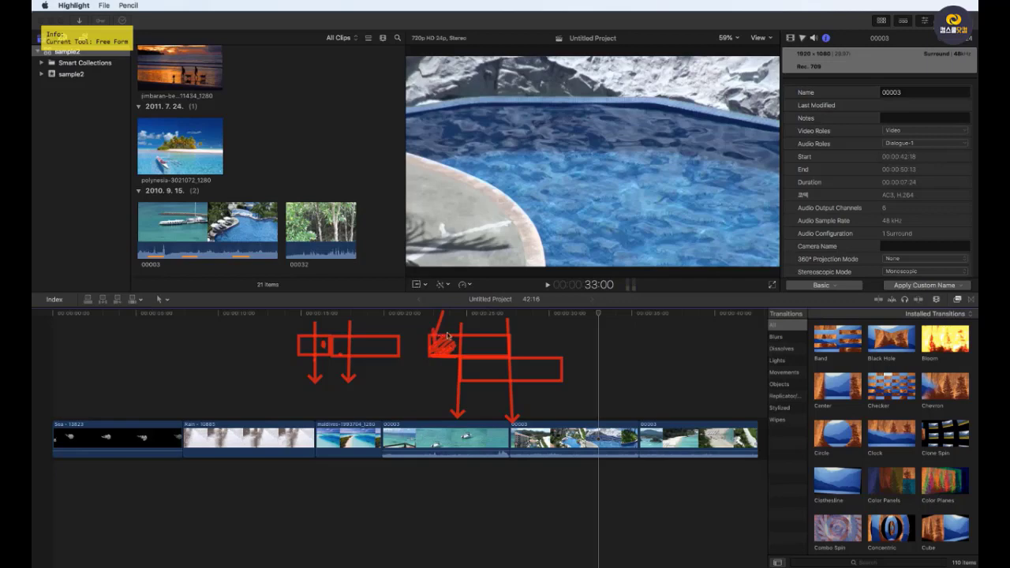
drag(478, 351, 502, 341)
mouse_move(457, 368)
mouse_down()
mouse_move(420, 340)
mouse_move(456, 330)
mouse_move(449, 375)
mouse_up()
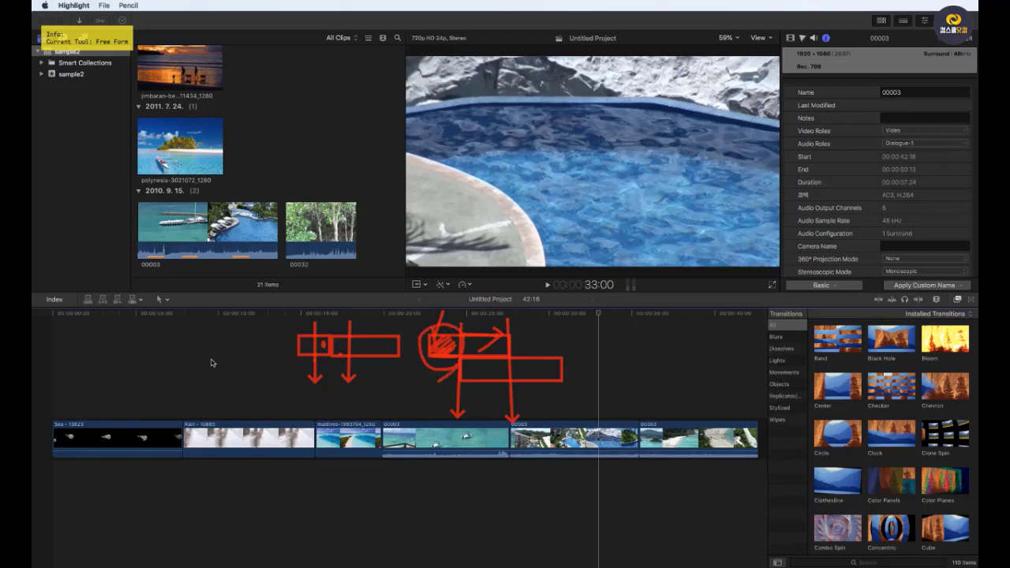
- Sketch a rectangle above the Rain clip with an arrow up to it, lines marking both ends, and an arrow across it
mouse_move(200, 334)
mouse_down()
mouse_move(249, 341)
mouse_move(244, 365)
mouse_move(195, 361)
mouse_up()
mouse_move(210, 400)
mouse_down()
mouse_move(226, 381)
mouse_move(241, 401)
mouse_move(228, 449)
mouse_up()
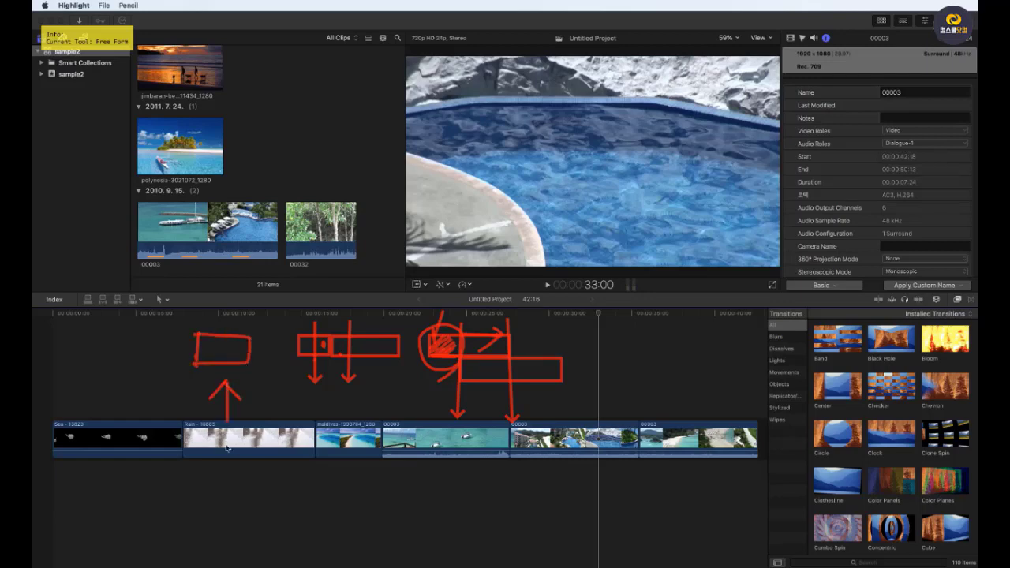
drag(198, 338, 196, 384)
drag(250, 335, 252, 385)
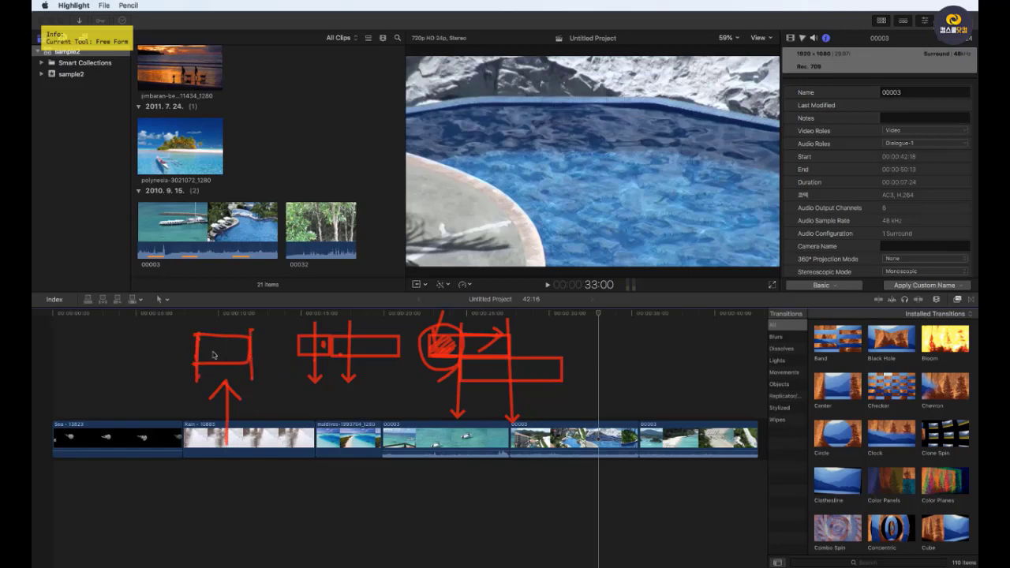
mouse_move(202, 333)
mouse_down()
mouse_move(198, 368)
mouse_move(197, 343)
mouse_move(243, 348)
mouse_move(208, 363)
mouse_up()
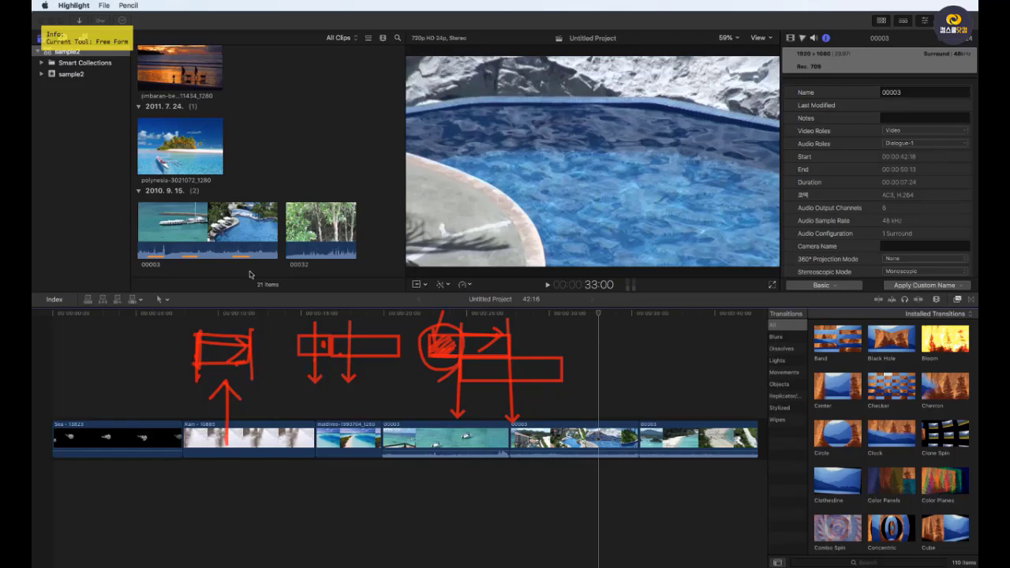
- Draw two short vertical lines above the 00003 and 00032 source clips and a cross between the clips
drag(255, 150, 256, 180)
drag(287, 150, 269, 217)
drag(268, 184, 313, 236)
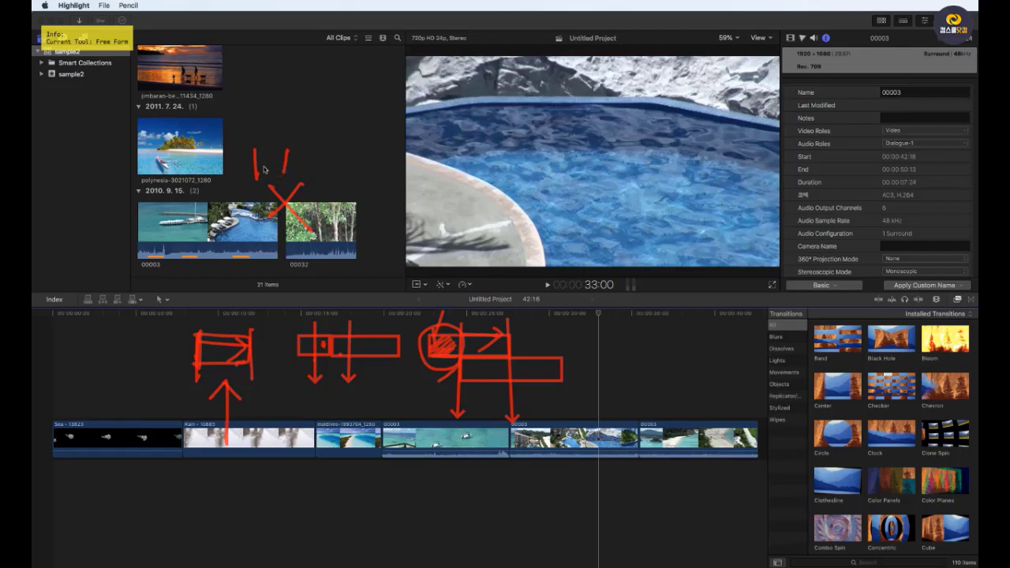
- Draw a horizontal span line with end marks above the 00003 and 00032 clips, and write a boxed "1초", "2초" and a circled "3초" below them
mouse_move(254, 151)
mouse_down()
mouse_move(250, 198)
mouse_move(253, 156)
mouse_move(249, 170)
mouse_move(375, 170)
mouse_move(357, 142)
mouse_move(380, 153)
mouse_move(375, 187)
mouse_move(376, 157)
mouse_move(339, 160)
mouse_up()
drag(341, 122, 341, 209)
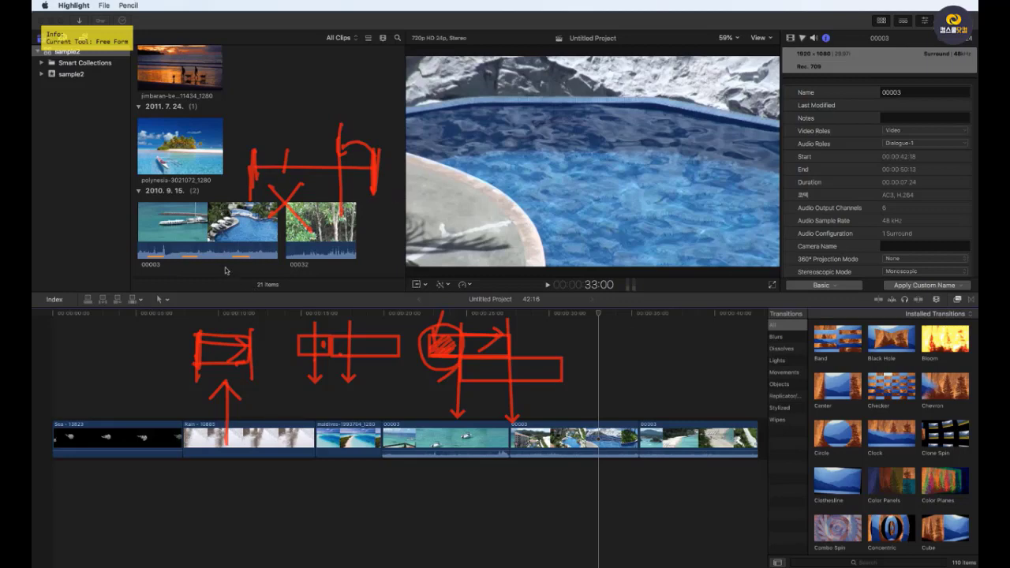
mouse_move(225, 267)
mouse_down()
mouse_move(251, 289)
mouse_move(226, 302)
mouse_move(259, 300)
mouse_move(255, 263)
mouse_move(213, 259)
mouse_move(212, 297)
mouse_move(253, 301)
mouse_up()
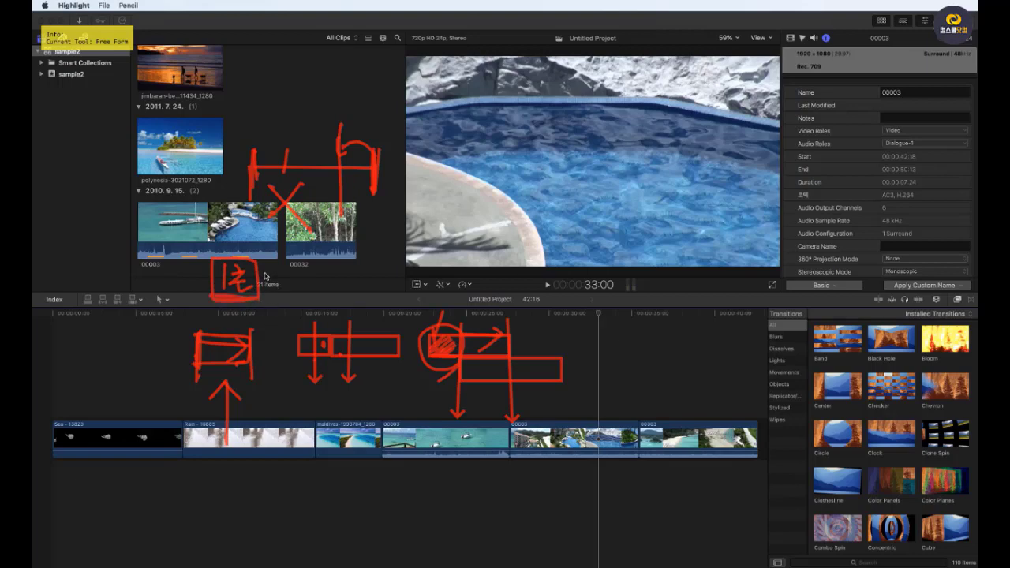
mouse_move(267, 274)
mouse_down()
mouse_move(273, 292)
mouse_move(289, 282)
mouse_move(303, 293)
mouse_move(338, 265)
mouse_move(375, 303)
mouse_up()
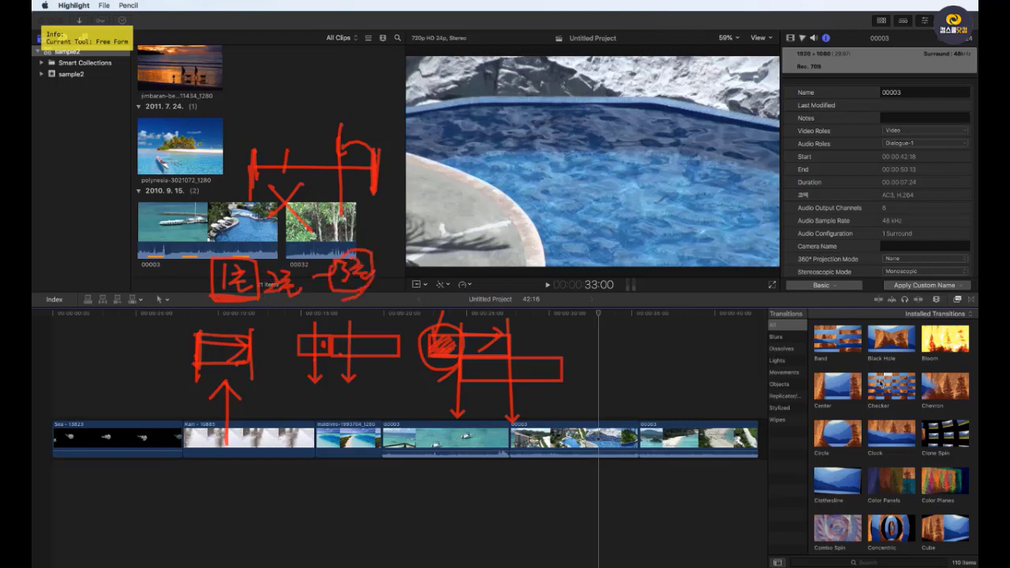
- Circle the Band transition with a circled "1초" above it, circle the staggered rectangles, and clear all drawings
drag(835, 369, 851, 370)
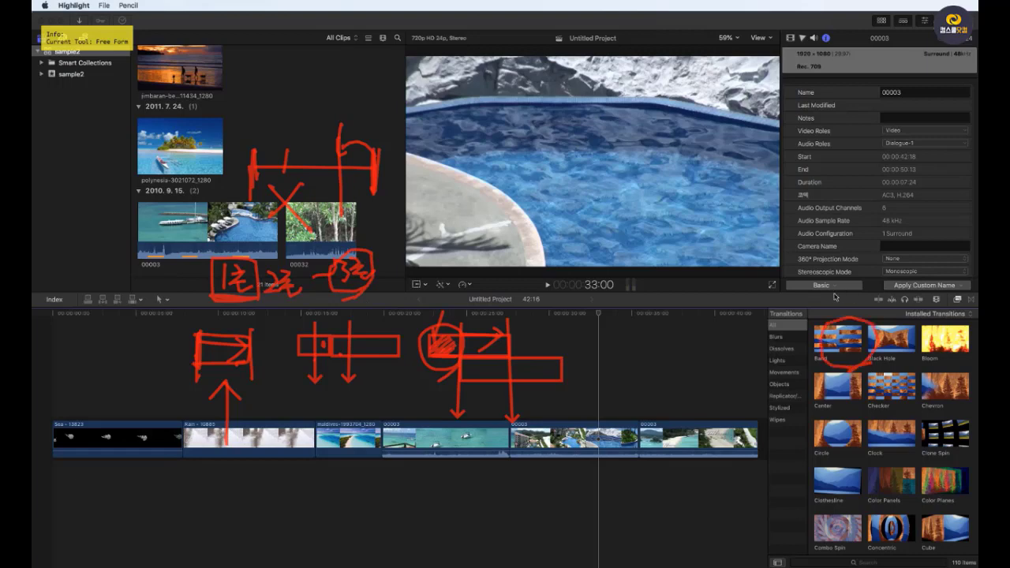
mouse_move(834, 280)
mouse_down()
mouse_move(839, 307)
mouse_move(867, 294)
mouse_move(852, 298)
mouse_move(877, 273)
mouse_up()
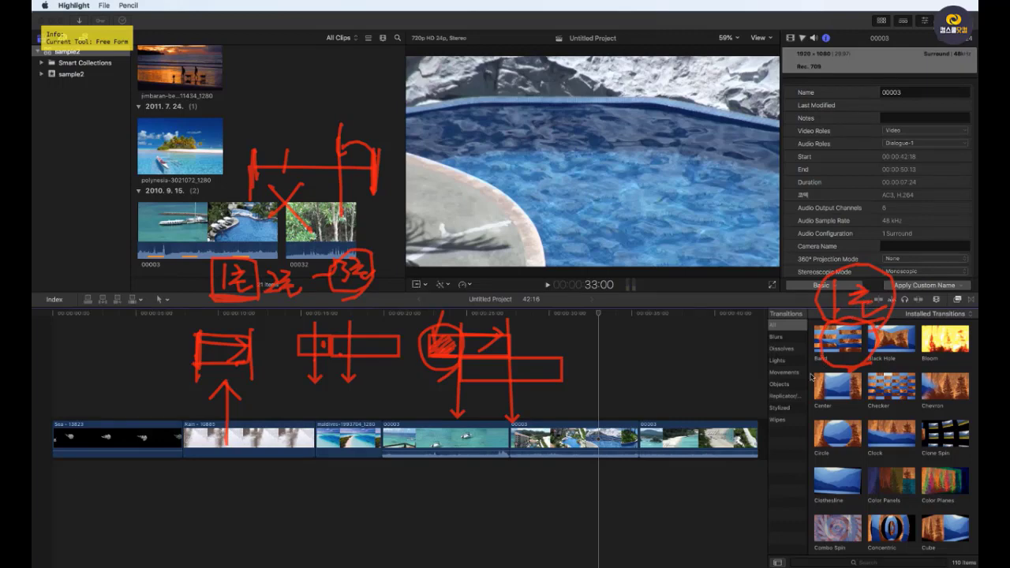
mouse_move(529, 399)
mouse_down()
mouse_move(395, 364)
mouse_move(590, 373)
mouse_move(483, 457)
mouse_up()
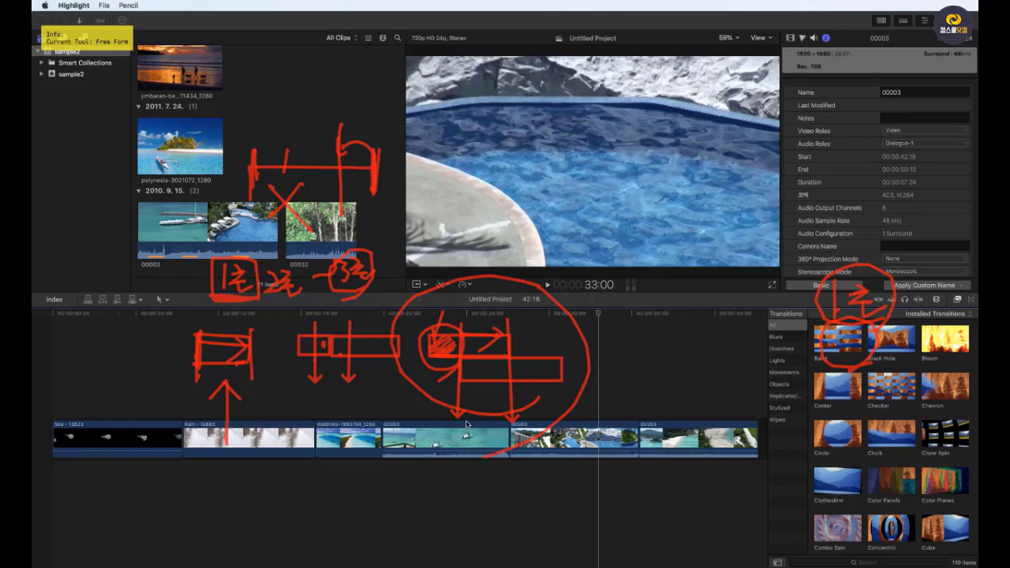
key(Escape)
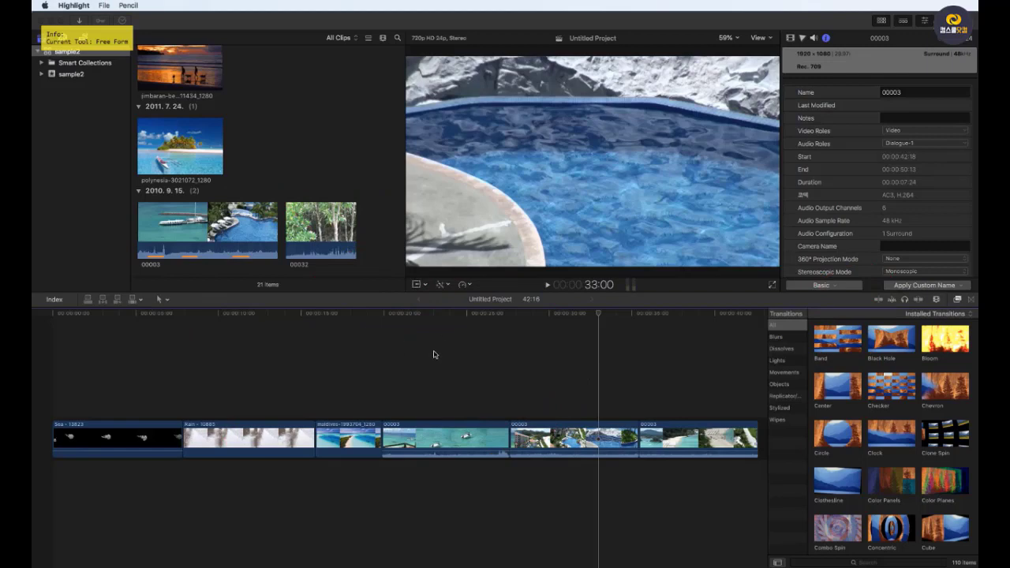
- Circle the cuts at both ends of the maldives clip, draw an arc and a cross between them, and clear the drawings
mouse_move(301, 420)
mouse_down()
mouse_move(299, 439)
mouse_move(343, 447)
mouse_move(301, 419)
mouse_move(294, 443)
mouse_up()
mouse_move(389, 408)
mouse_down()
mouse_move(395, 472)
mouse_move(405, 465)
mouse_move(387, 408)
mouse_up()
mouse_move(316, 427)
mouse_down()
mouse_move(353, 402)
mouse_move(383, 427)
mouse_up()
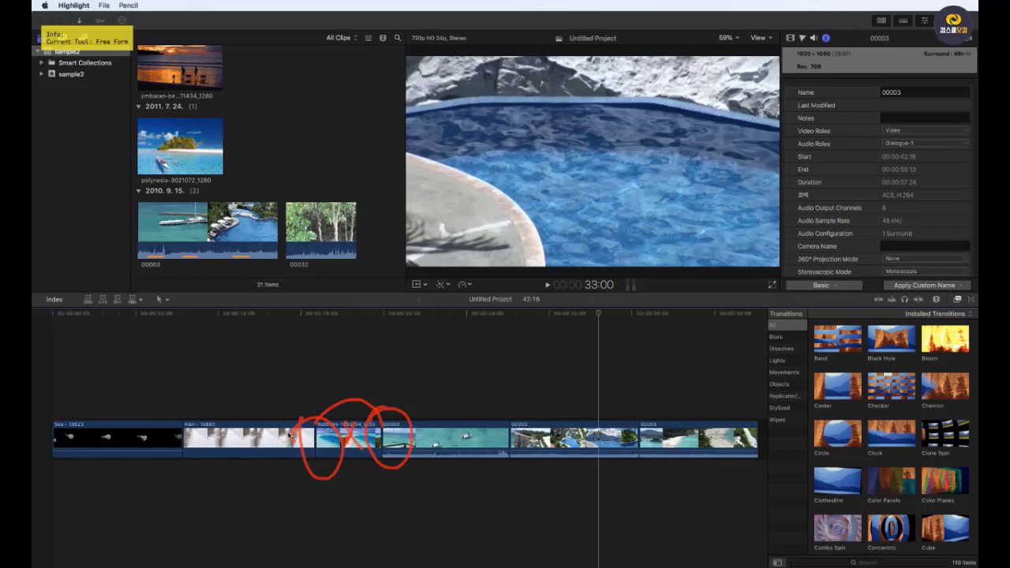
drag(300, 446, 389, 436)
mouse_move(323, 439)
mouse_down()
mouse_move(348, 469)
mouse_move(358, 425)
mouse_up()
key(Escape)
- Select the annecy-3317993_1280 still image in the browser to check the length of its selected range
scroll(328, 164, up, 10)
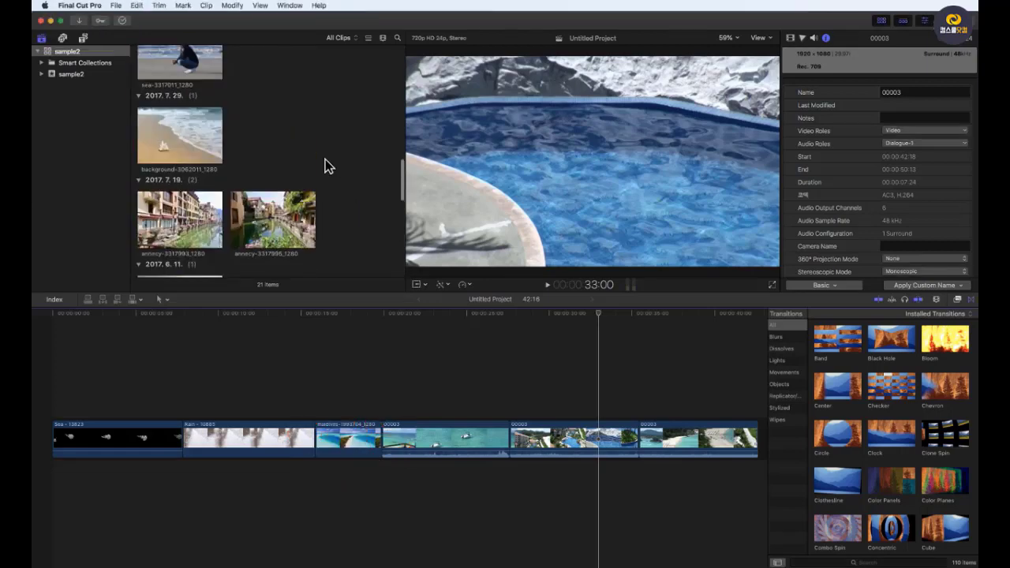
click(194, 220)
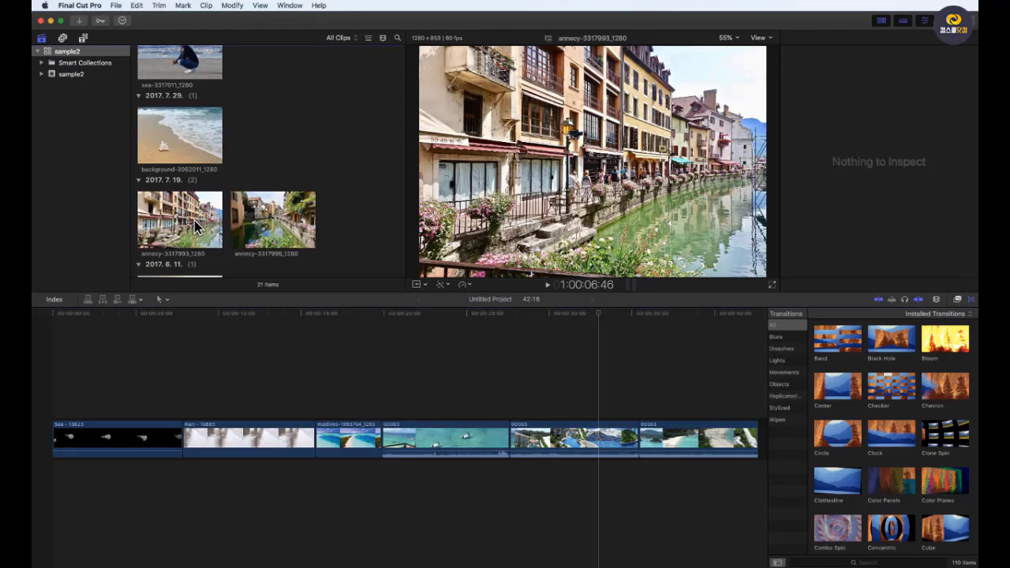
click(194, 220)
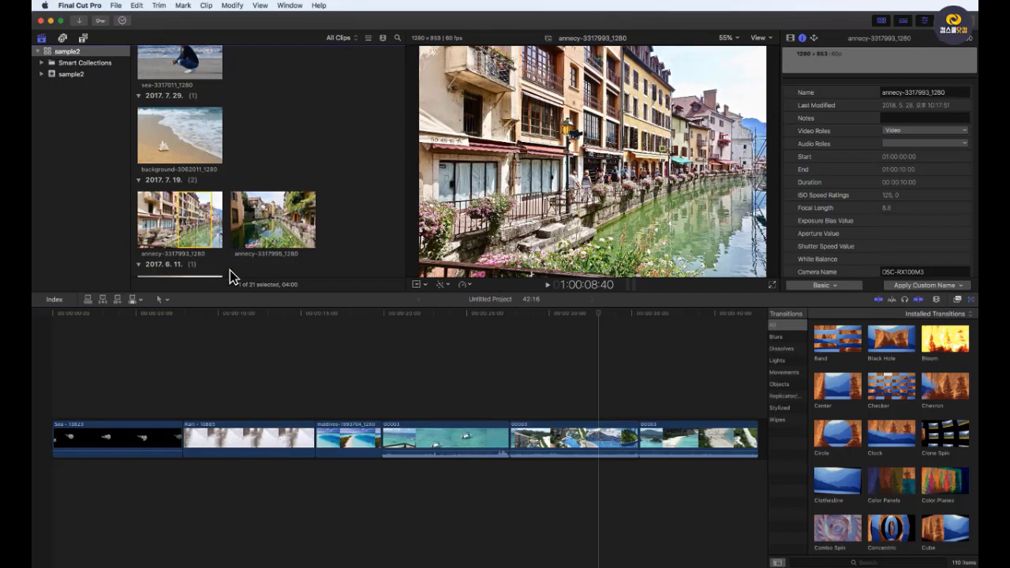
scroll(229, 270, down, 2)
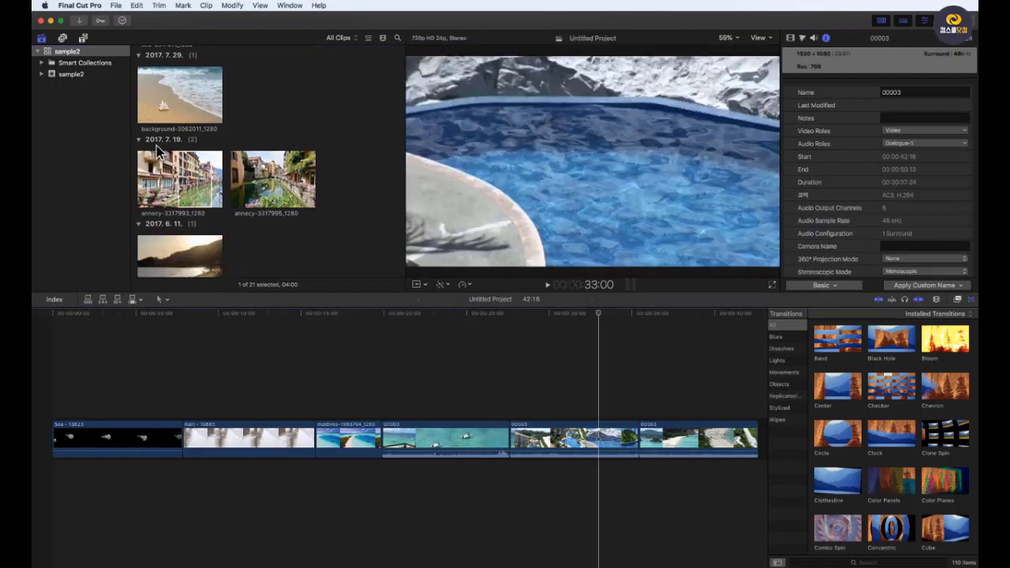
- Open the Editing preferences and move their window away from the browser clips
click(84, 6)
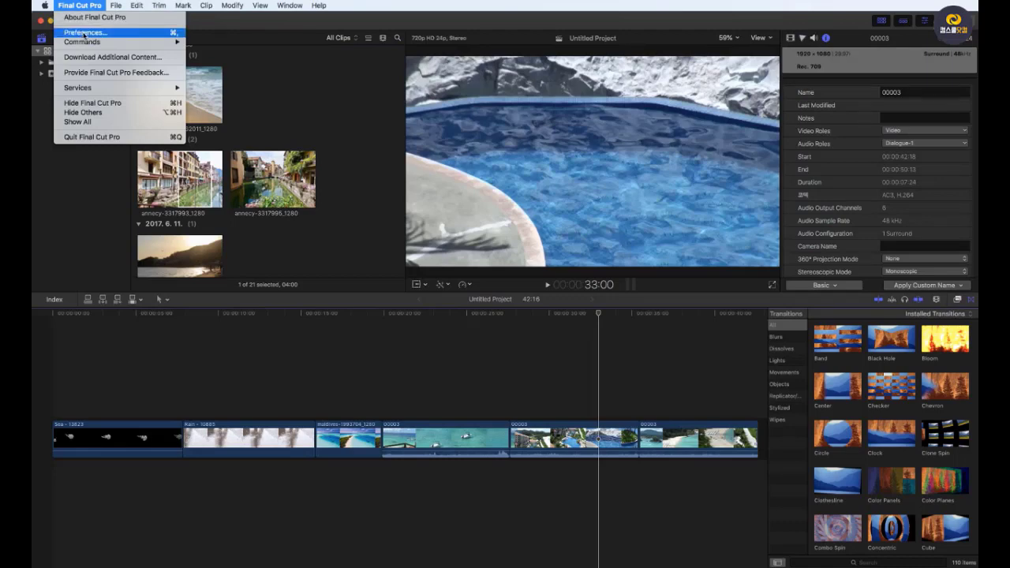
key(super+comma)
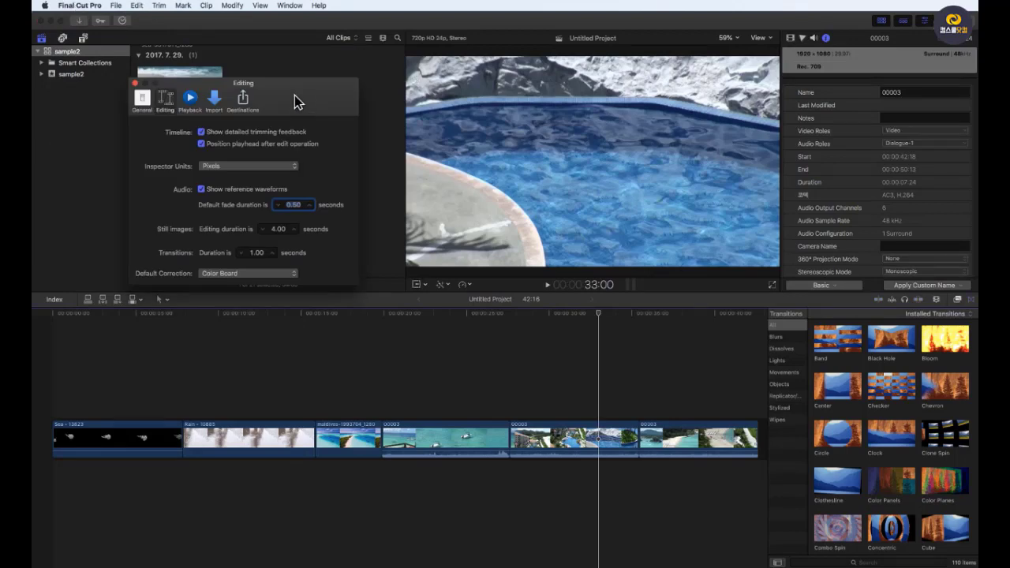
drag(295, 94, 405, 158)
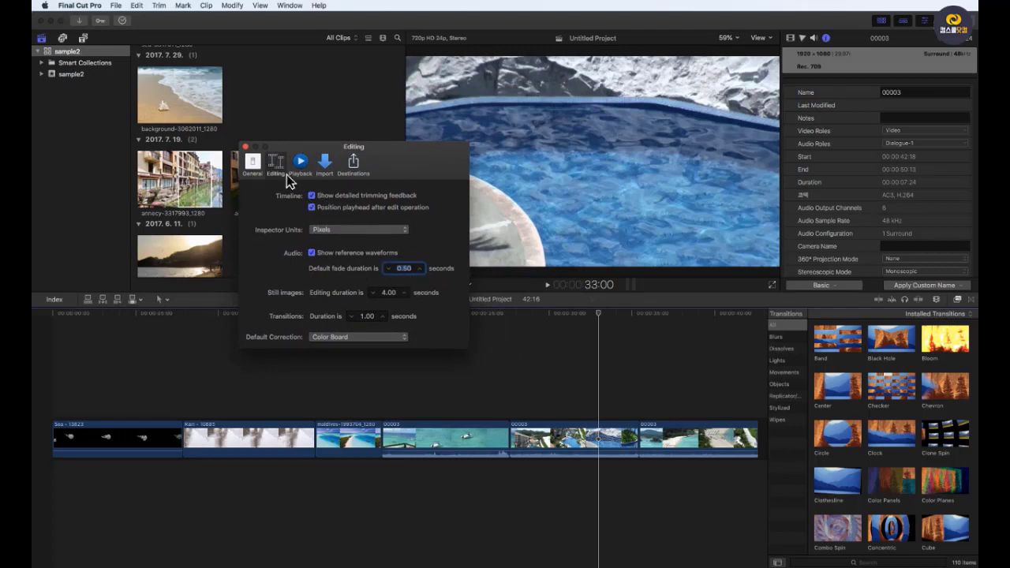
click(324, 167)
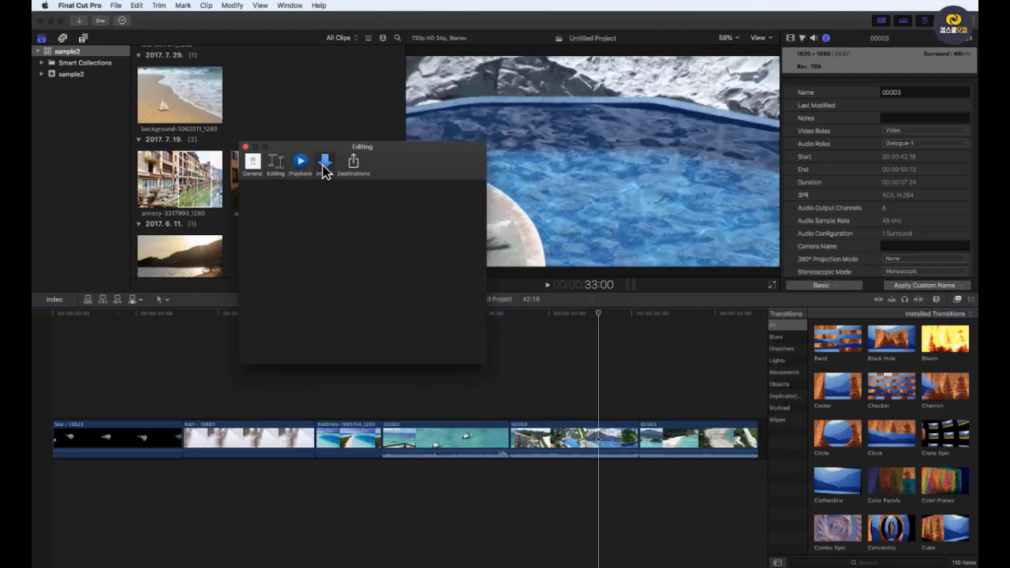
click(276, 166)
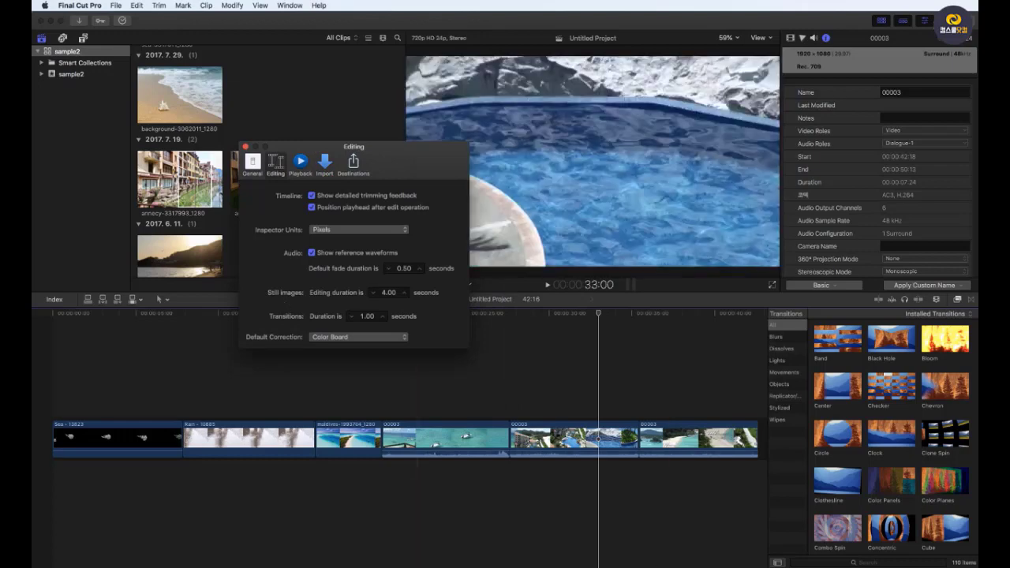
- Frame the Still images editing duration setting with a red rectangle, and underline and outline its value freehand
key(ctrl+shift+h)
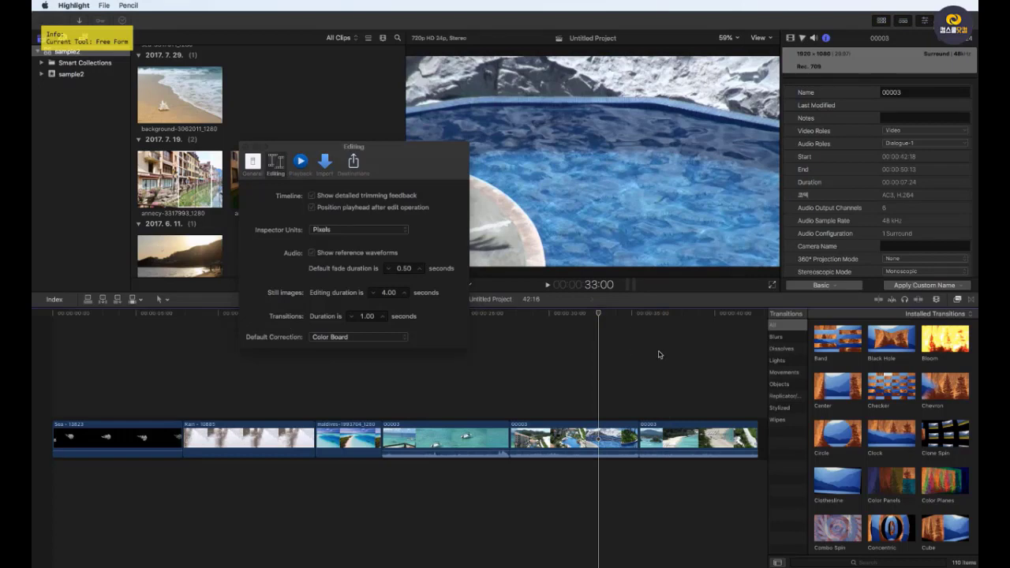
key(r)
mouse_move(258, 280)
mouse_down()
mouse_move(299, 295)
mouse_move(418, 293)
mouse_move(461, 307)
mouse_up()
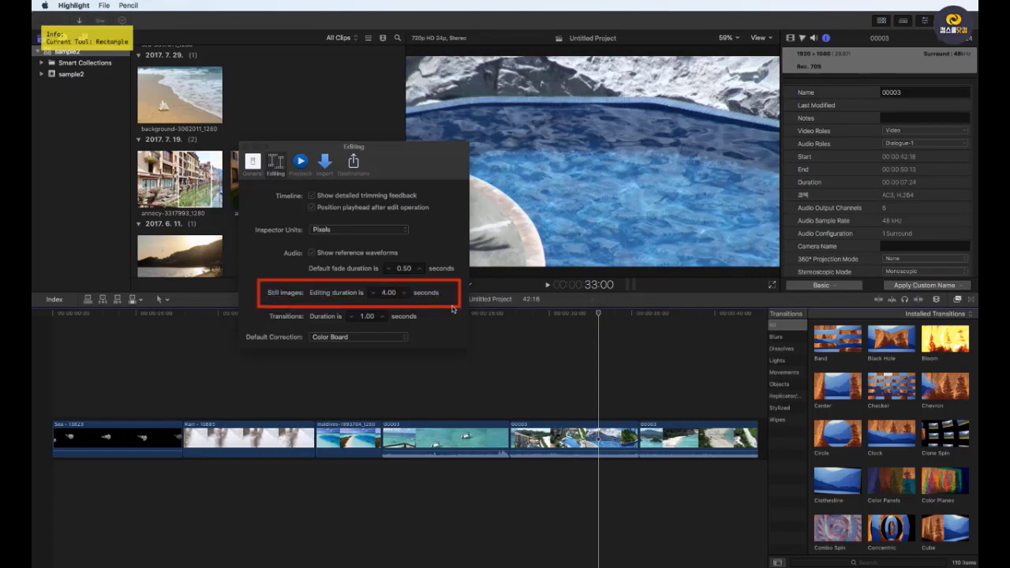
key(f)
drag(365, 302, 416, 303)
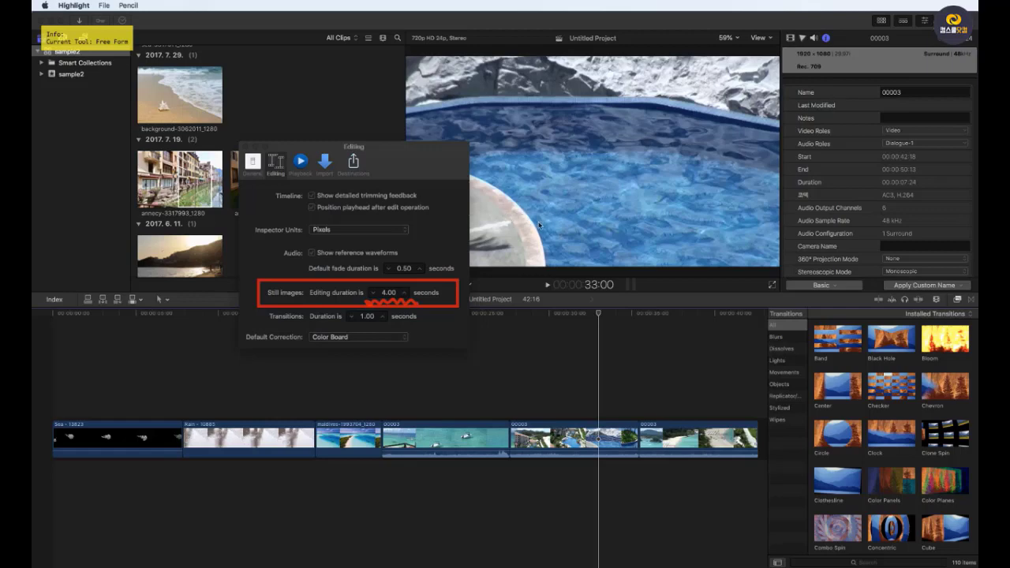
mouse_move(370, 274)
mouse_down()
mouse_move(371, 310)
mouse_move(386, 269)
mouse_move(418, 269)
mouse_move(416, 320)
mouse_move(376, 303)
mouse_move(391, 325)
mouse_up()
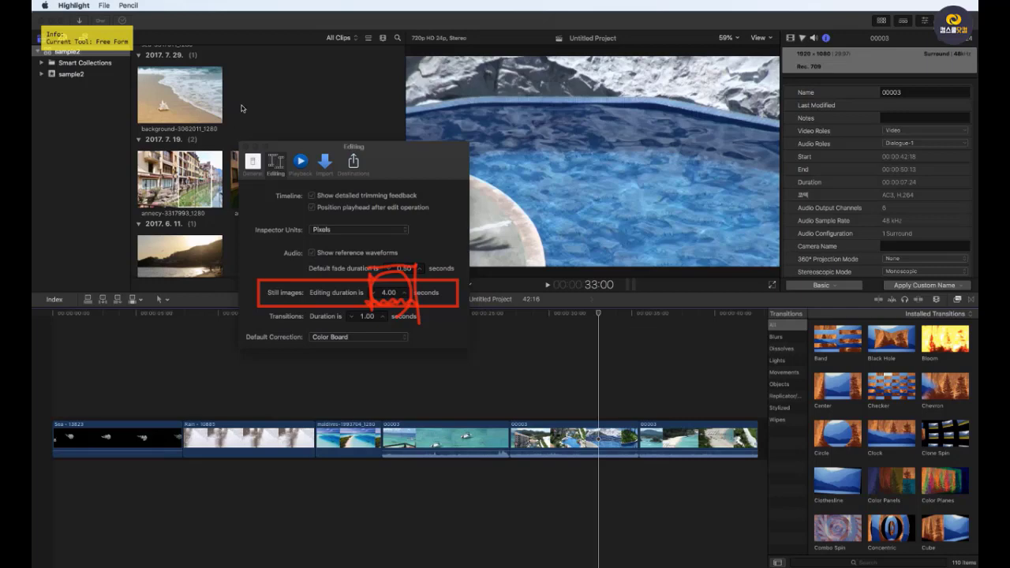
- Draw an arrow at the background-3062011_1280 image and a long arrow from it to the Rain clip, with "4S" written beside it
mouse_move(227, 110)
mouse_down()
mouse_move(223, 120)
mouse_move(237, 118)
mouse_up()
key(a)
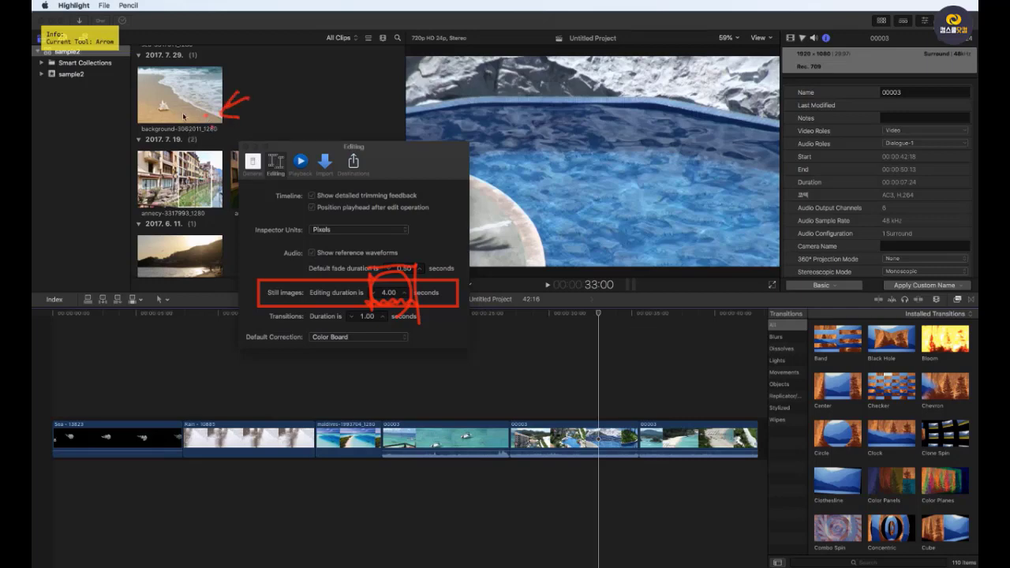
mouse_move(183, 116)
mouse_down()
mouse_move(268, 419)
mouse_move(245, 441)
mouse_move(219, 416)
mouse_move(234, 416)
mouse_move(239, 399)
mouse_move(247, 439)
mouse_up()
key(f)
drag(265, 395, 251, 414)
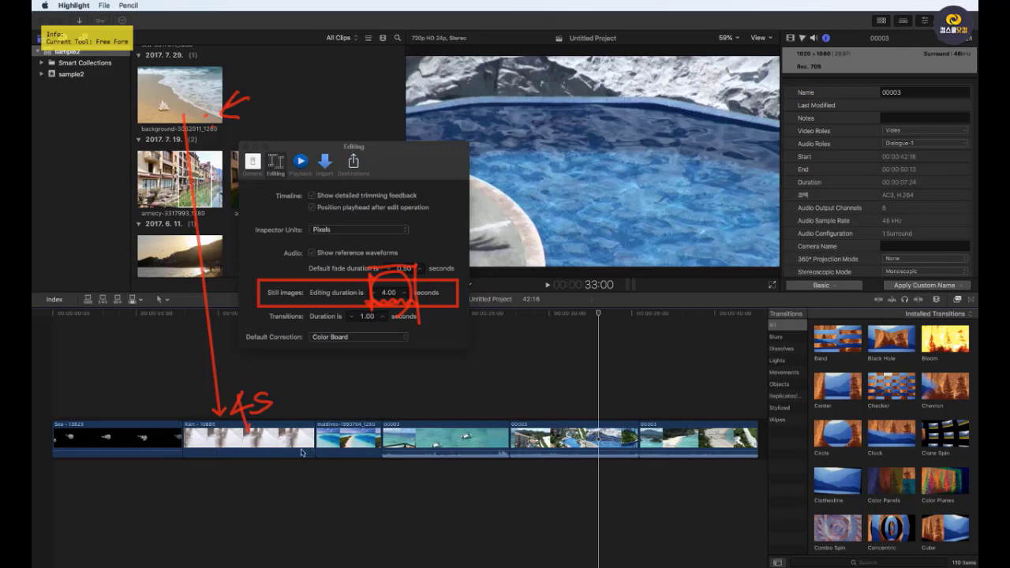
- Circle spots in the Sea and maldives clips, write a circled "1초15" above the first cut, and box the areas around both Rain clip cuts
drag(185, 449, 185, 455)
mouse_move(163, 461)
mouse_down()
mouse_move(155, 432)
mouse_move(163, 458)
mouse_up()
mouse_move(341, 421)
mouse_down()
mouse_move(347, 444)
mouse_move(339, 420)
mouse_up()
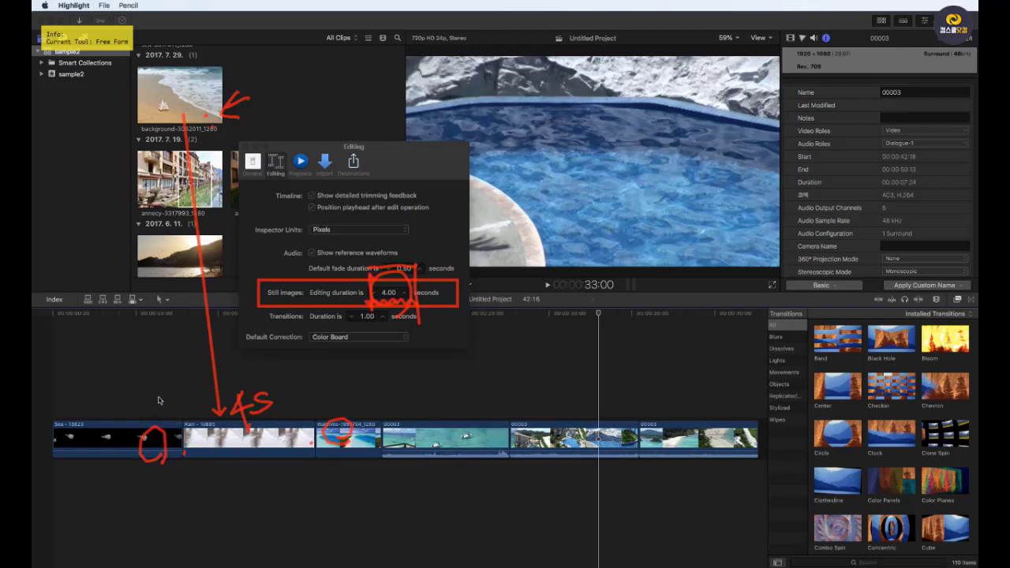
mouse_move(155, 393)
mouse_down()
mouse_move(185, 391)
mouse_move(186, 411)
mouse_move(201, 396)
mouse_move(178, 429)
mouse_move(139, 416)
mouse_move(179, 376)
mouse_move(196, 415)
mouse_up()
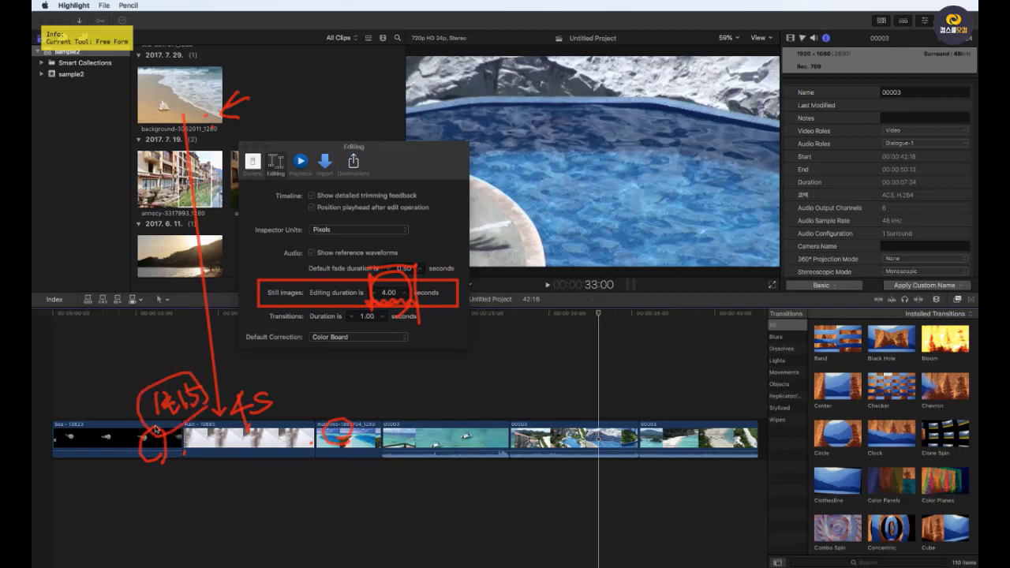
mouse_move(148, 424)
mouse_down()
mouse_move(153, 470)
mouse_move(150, 433)
mouse_move(160, 424)
mouse_move(229, 427)
mouse_move(225, 463)
mouse_move(148, 470)
mouse_up()
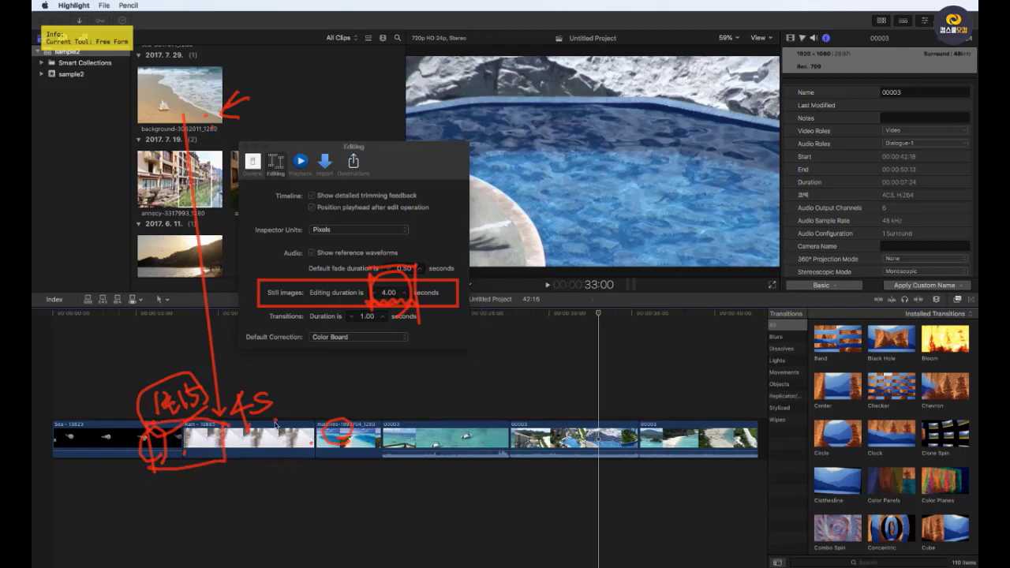
drag(276, 425, 275, 462)
mouse_move(273, 419)
mouse_down()
mouse_move(356, 415)
mouse_move(342, 470)
mouse_move(271, 462)
mouse_up()
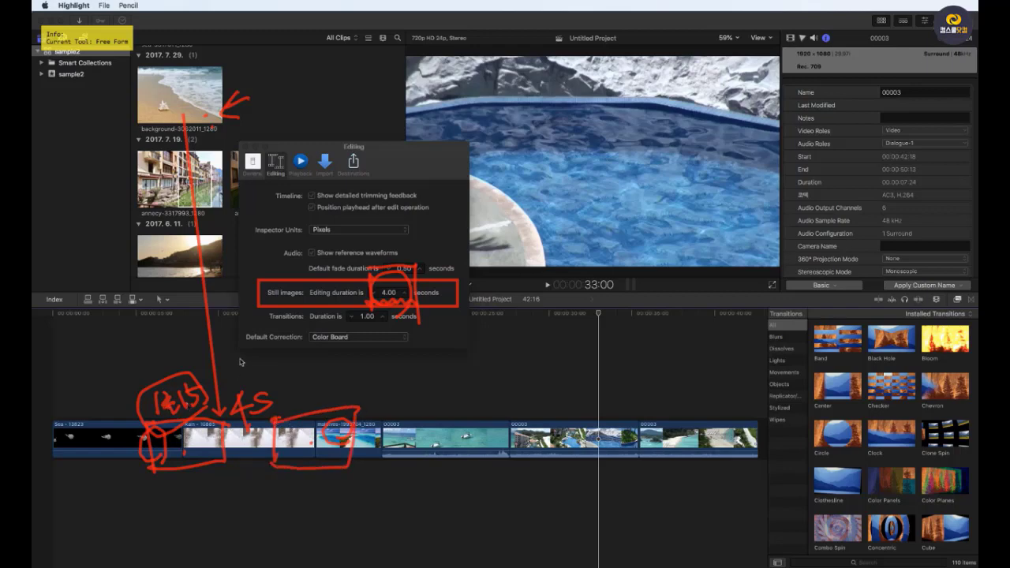
- Write "3초" and "1초" above the Rain clip and draw arrows beneath the two boxed areas
mouse_move(234, 360)
mouse_down()
mouse_move(243, 364)
mouse_move(237, 376)
mouse_move(257, 365)
mouse_move(290, 403)
mouse_move(307, 386)
mouse_move(322, 398)
mouse_up()
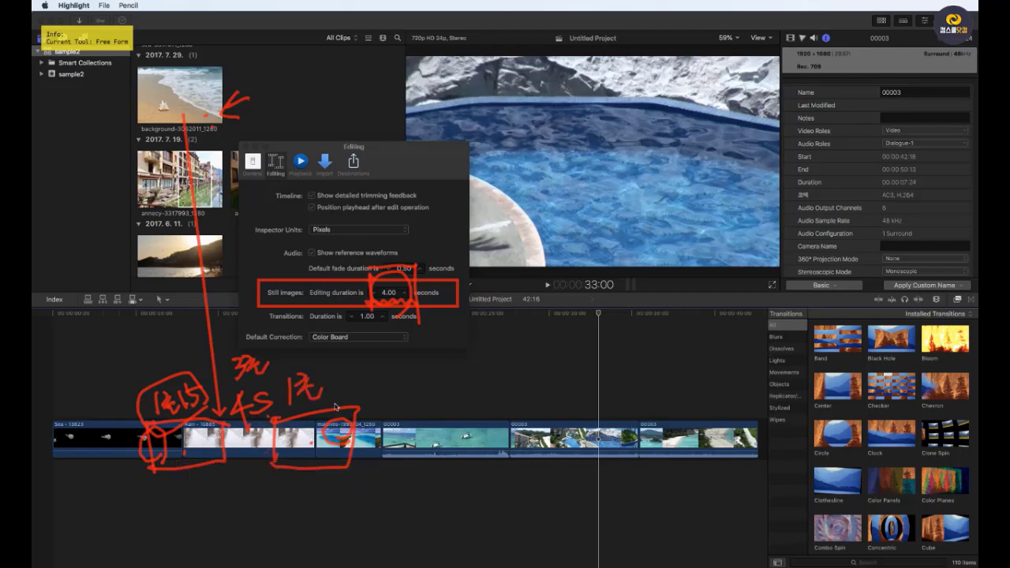
mouse_move(153, 472)
mouse_down()
mouse_move(217, 470)
mouse_move(235, 452)
mouse_up()
mouse_move(292, 476)
mouse_down()
mouse_move(345, 466)
mouse_move(338, 488)
mouse_up()
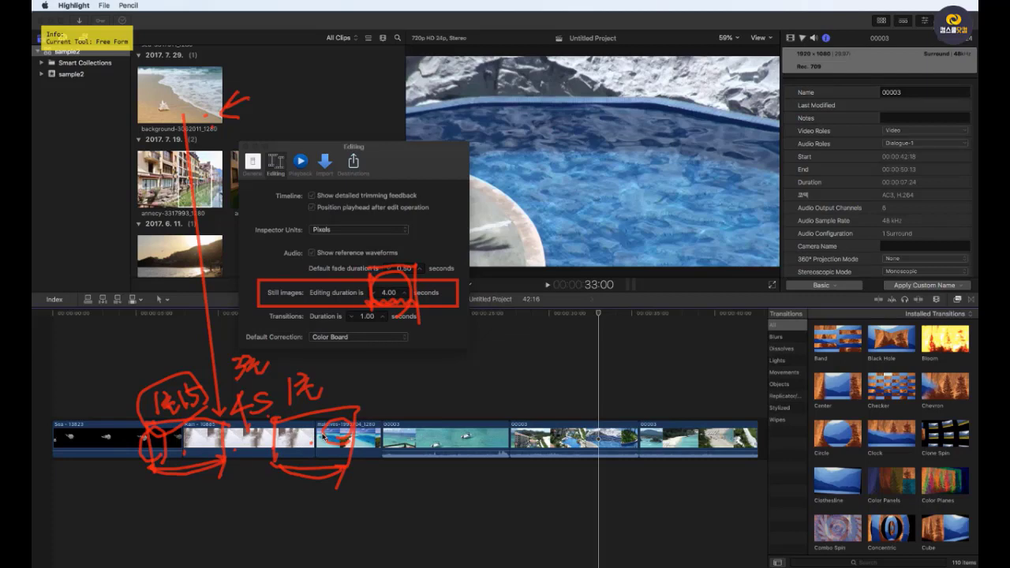
- Clear the drawings, set the still images editing duration to 5.00 seconds, and close the preferences
key(Escape)
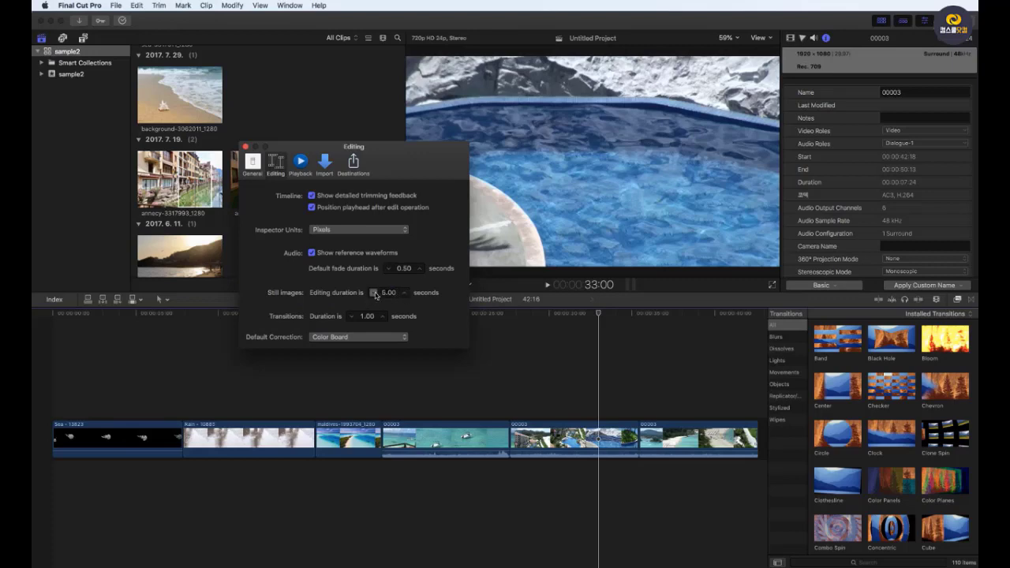
click(246, 149)
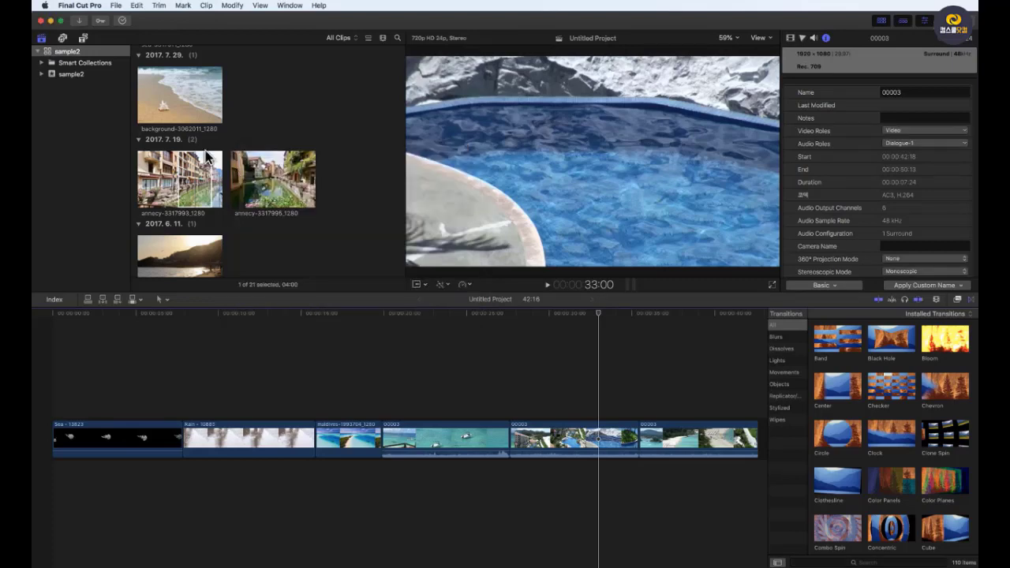
- Reselect the annecy-3317993_1280 image with the Editing preferences open to compare its range with the still images duration, and close the preferences
click(208, 156)
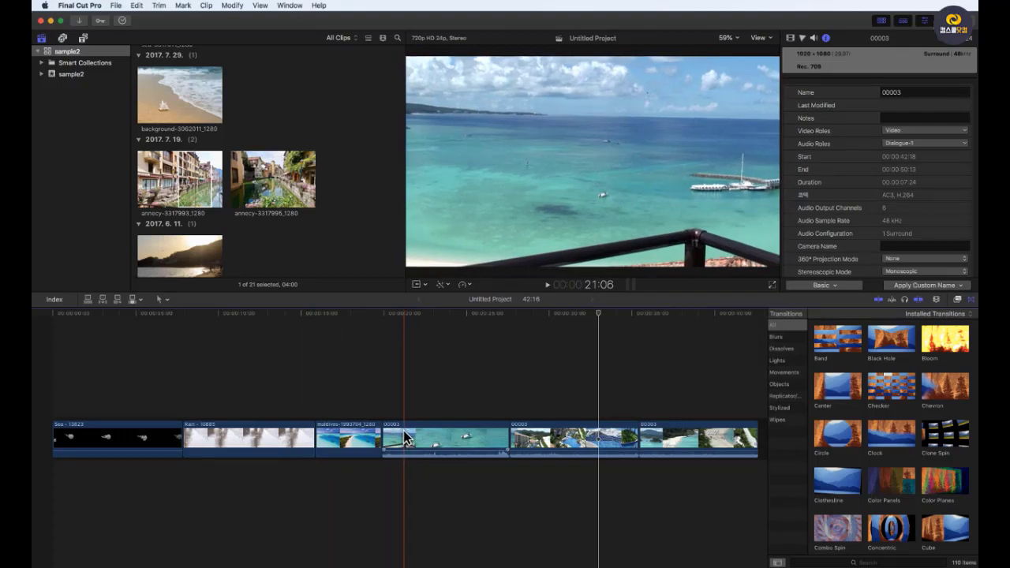
click(89, 6)
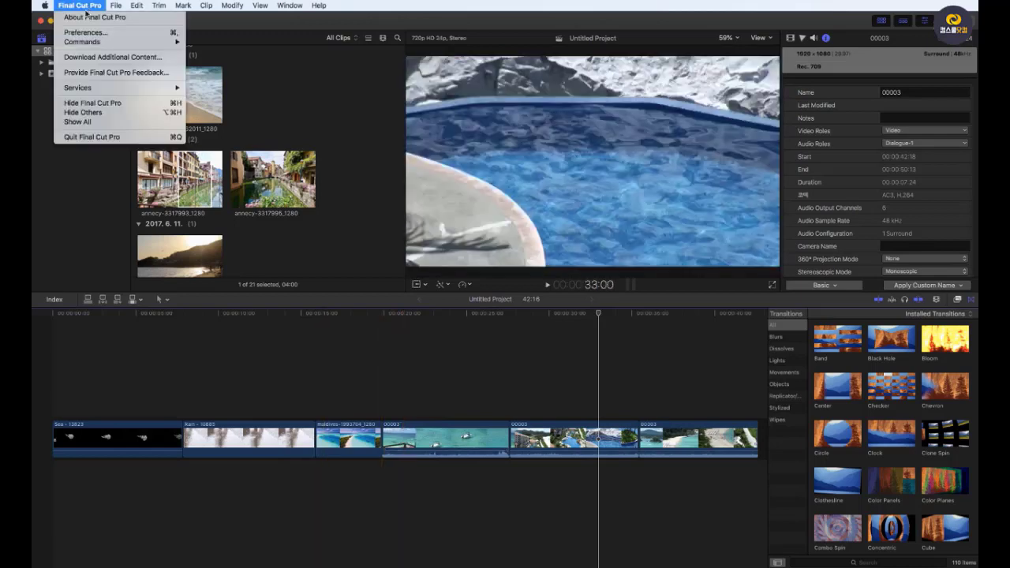
click(88, 33)
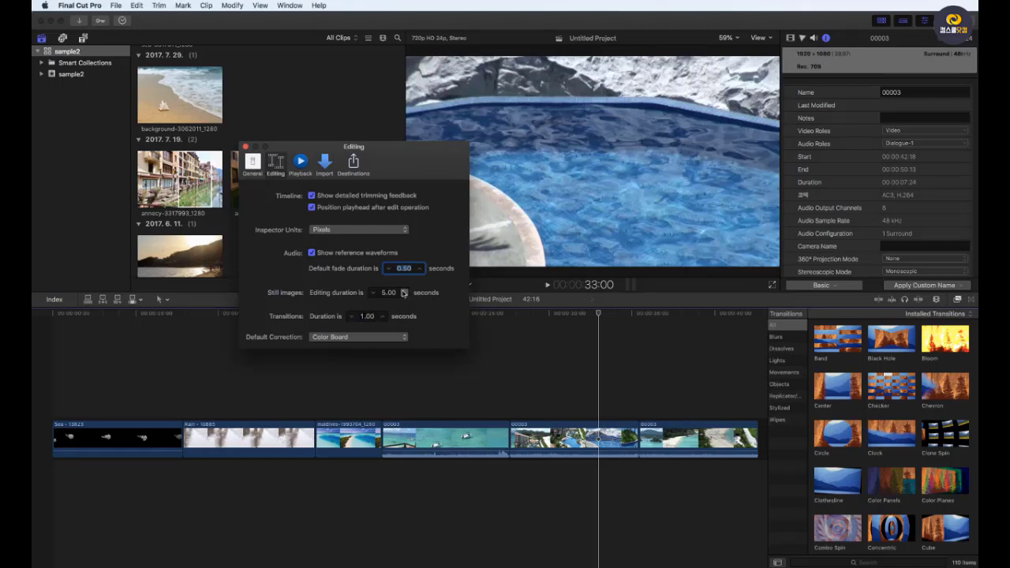
click(188, 199)
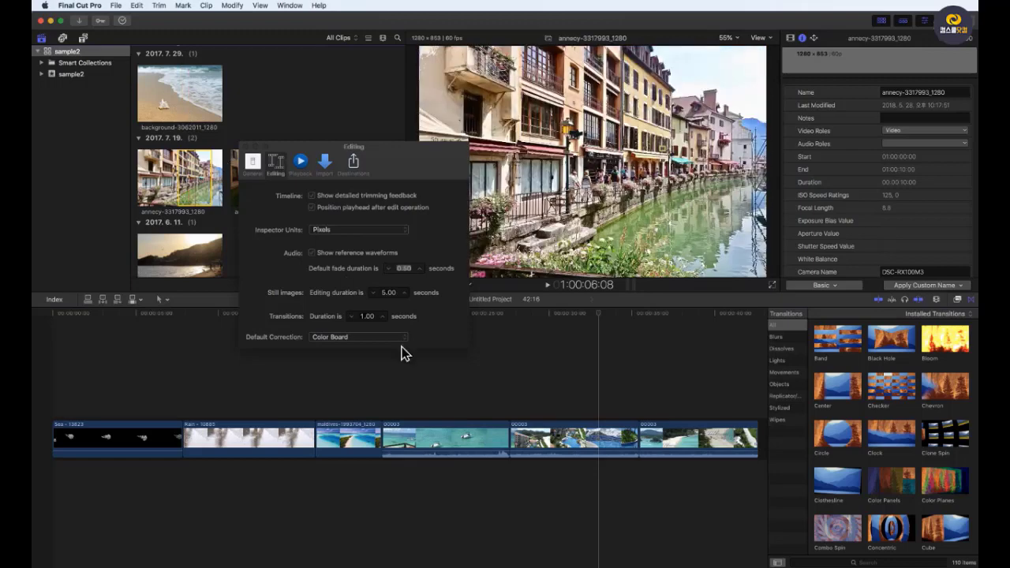
click(404, 354)
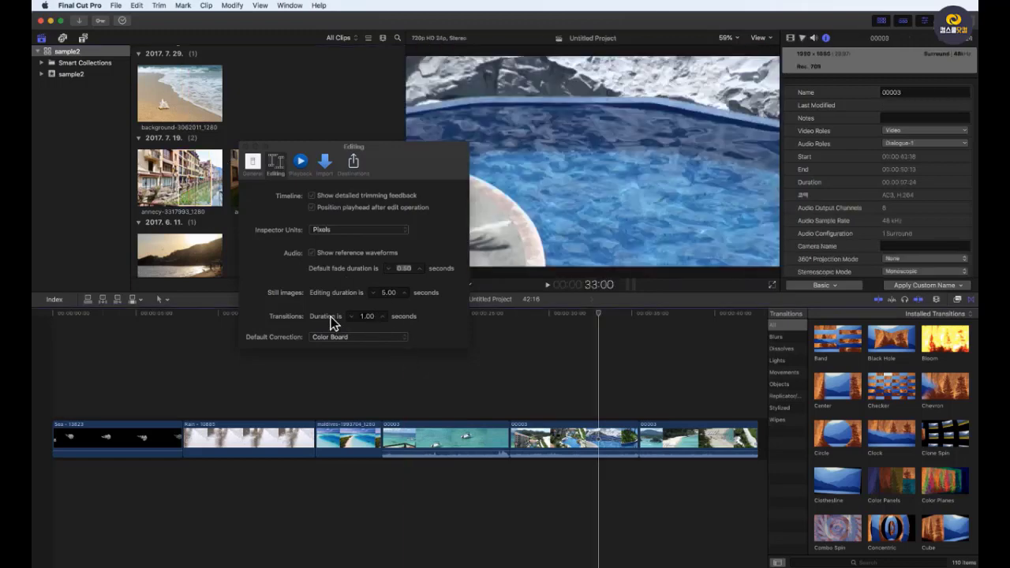
scroll(204, 190, down, 1)
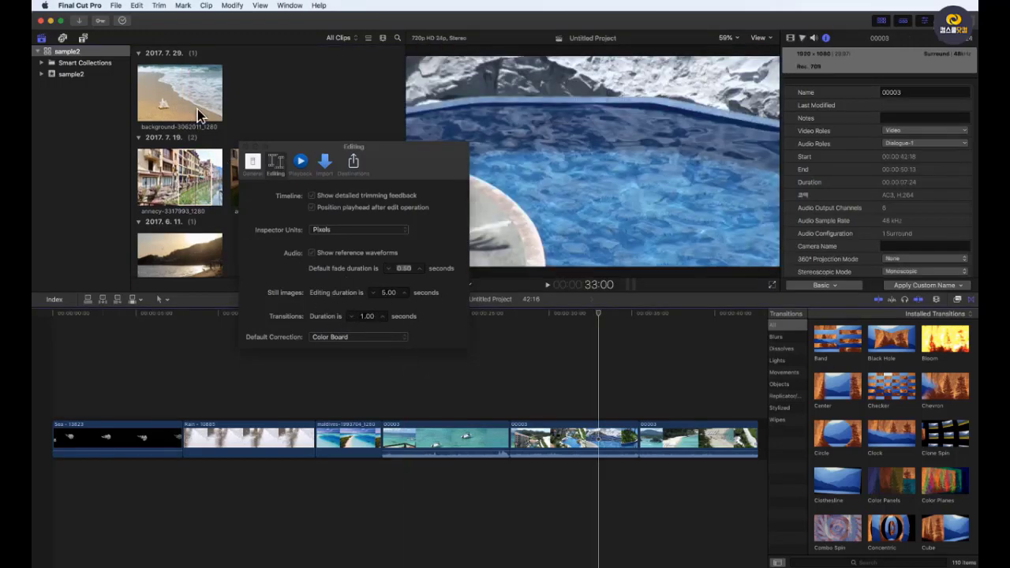
click(197, 197)
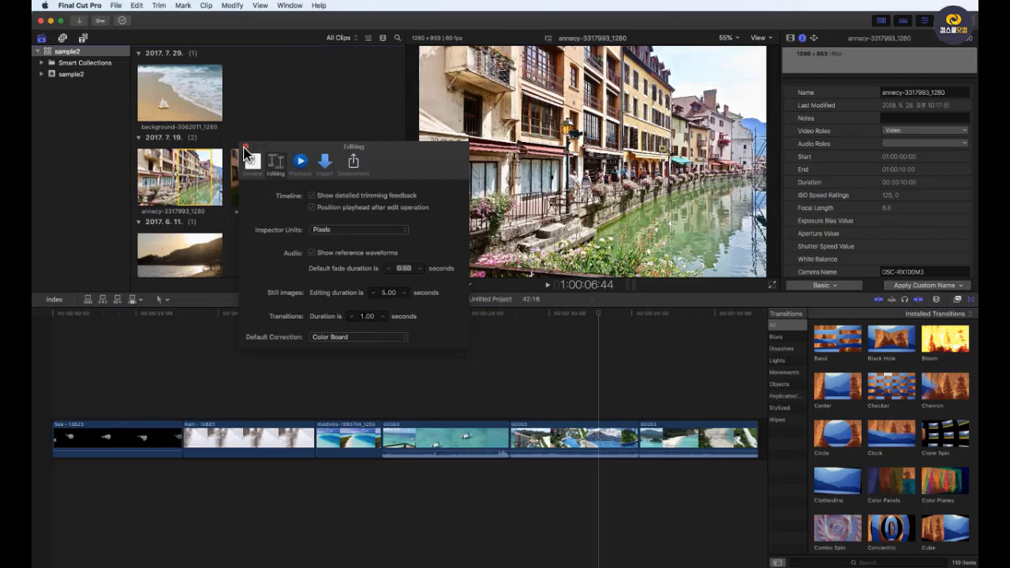
click(394, 358)
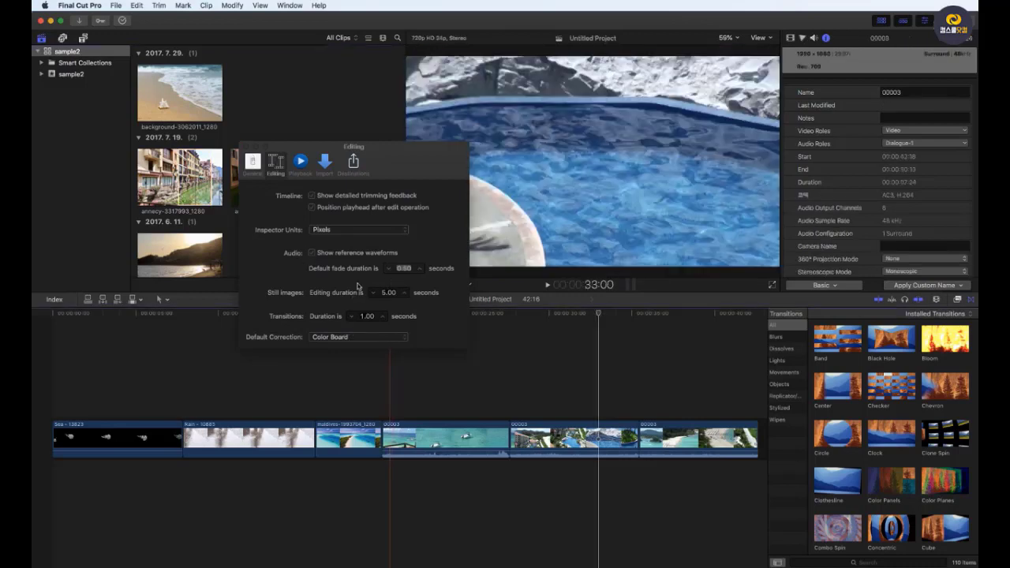
click(245, 147)
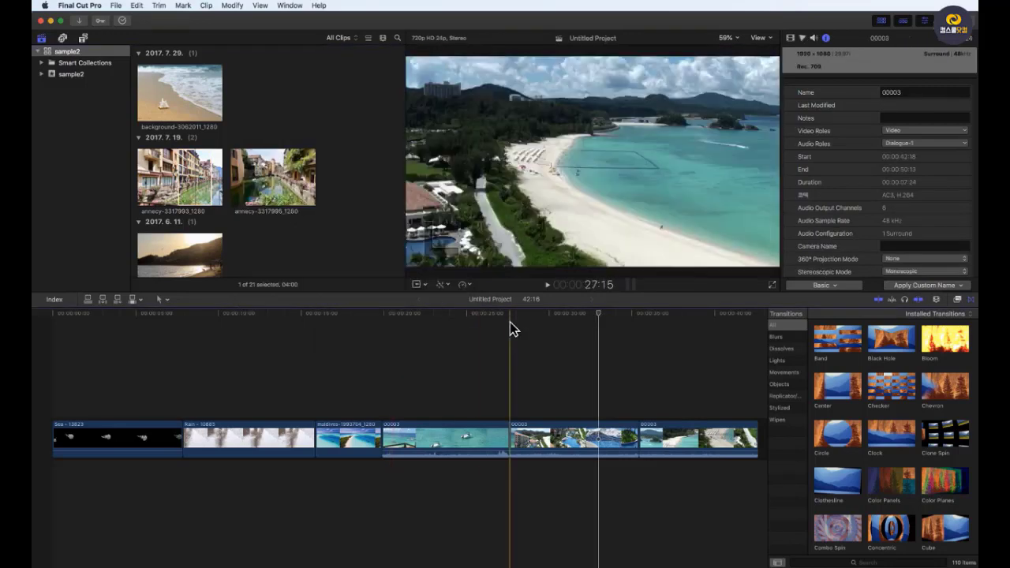